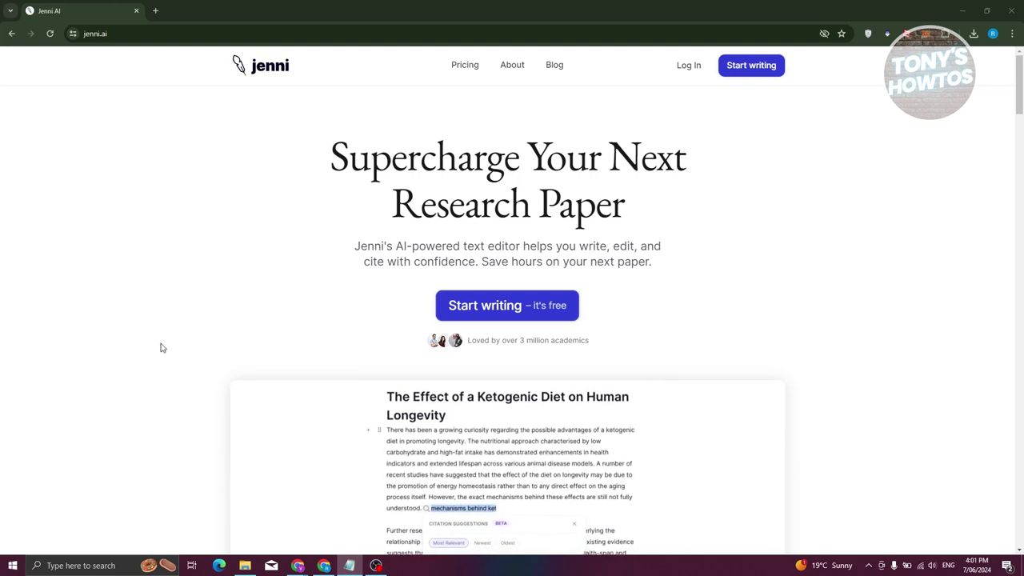
Scroll the jenni.ai landing page down to the 'Write, cite, and edit' features section.
scroll(158, 345, down, 6)
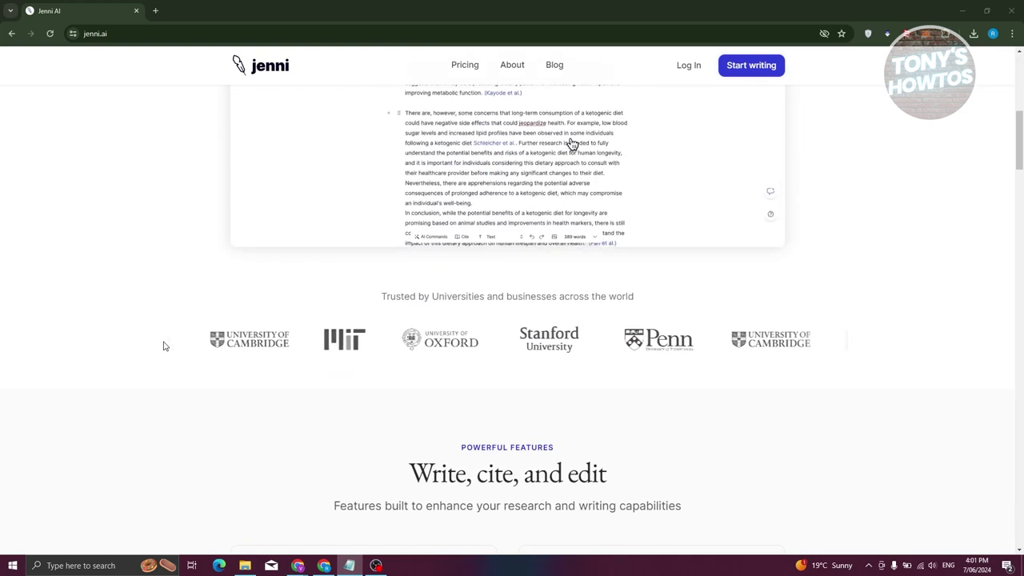
scroll(164, 345, up, 6)
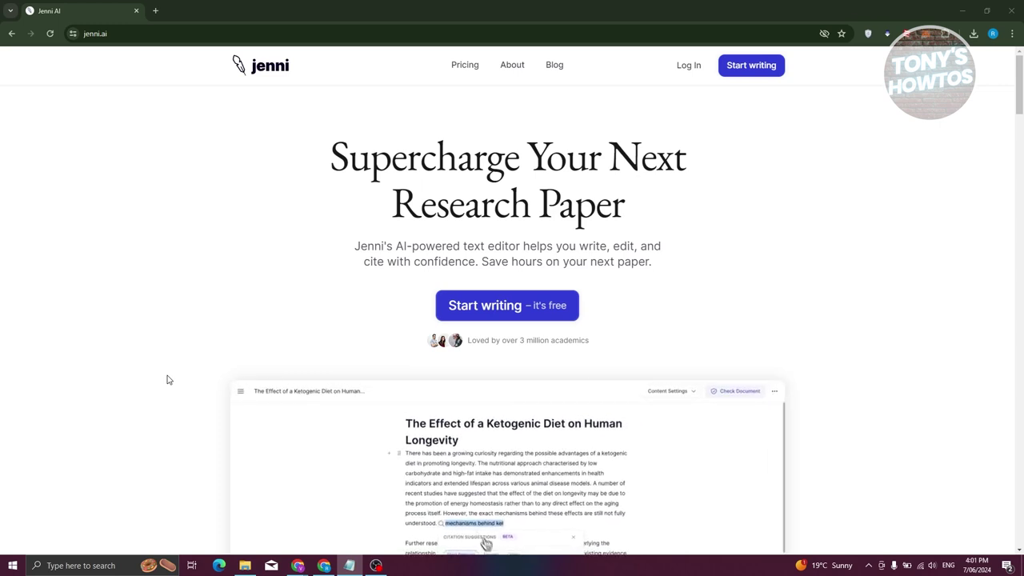
scroll(167, 380, down, 8)
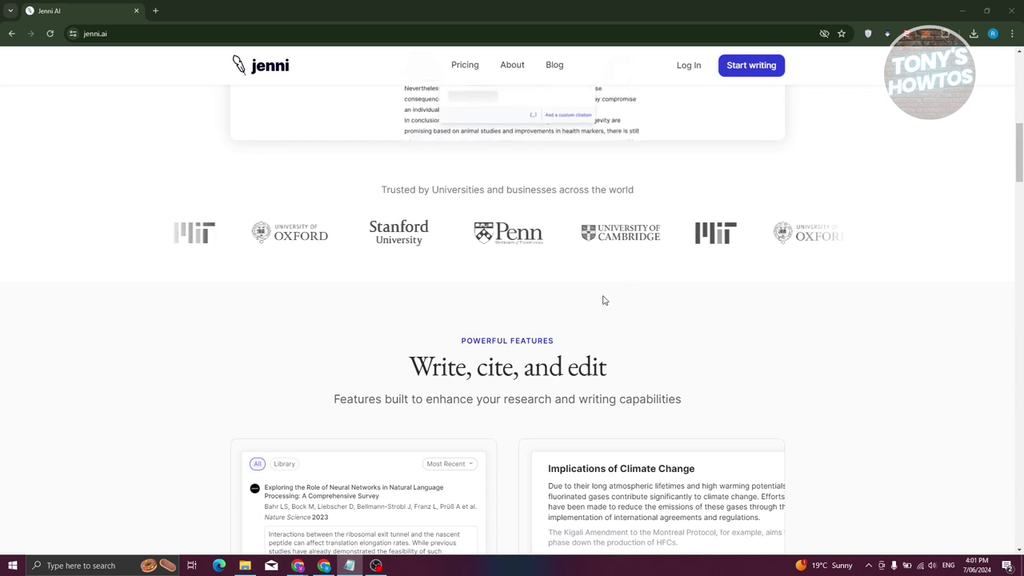
Highlight the In-text Citations description and scroll the feature cards down to Research Library.
scroll(729, 359, down, 5)
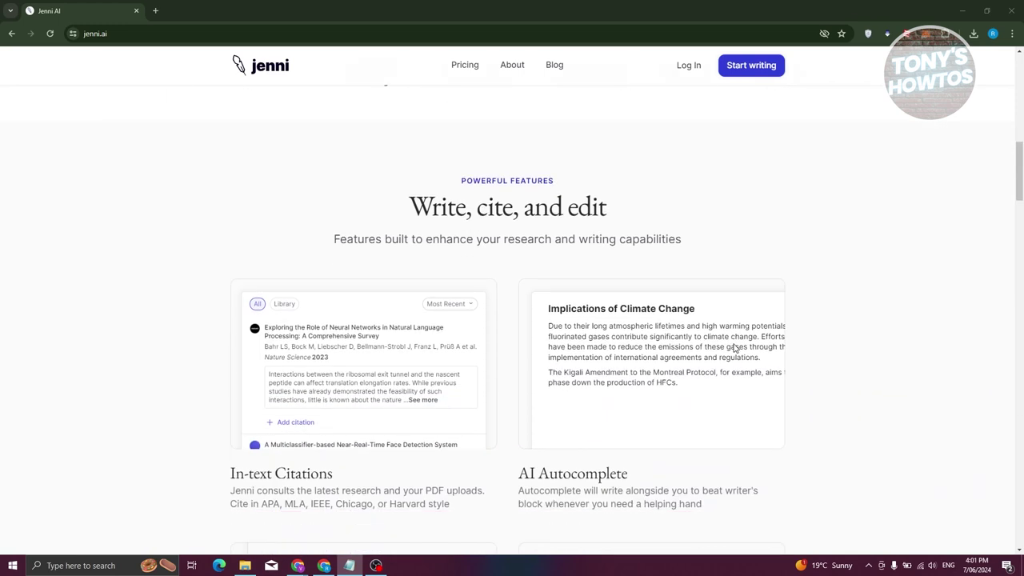
scroll(452, 308, up, 1)
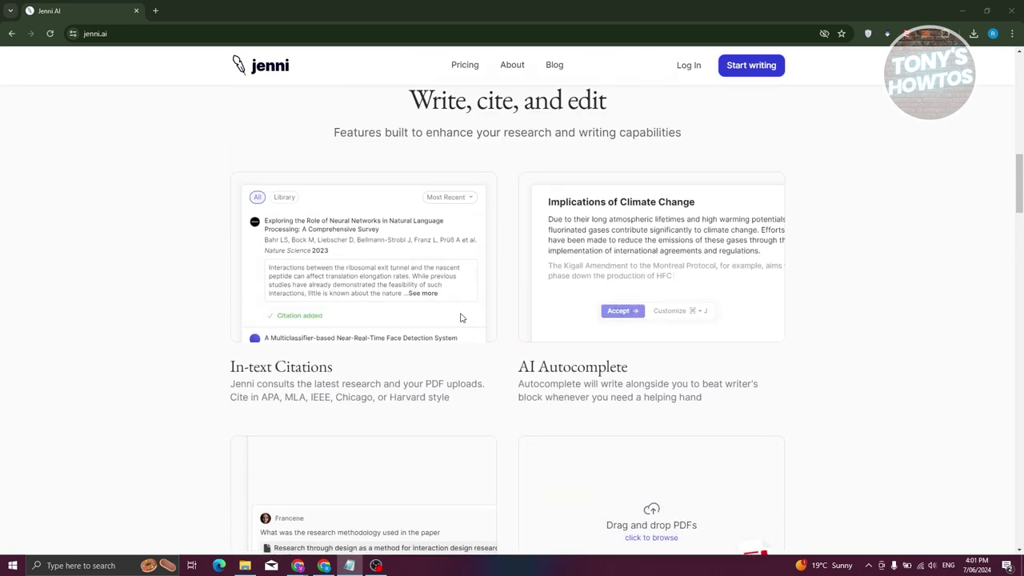
drag(224, 371, 396, 384)
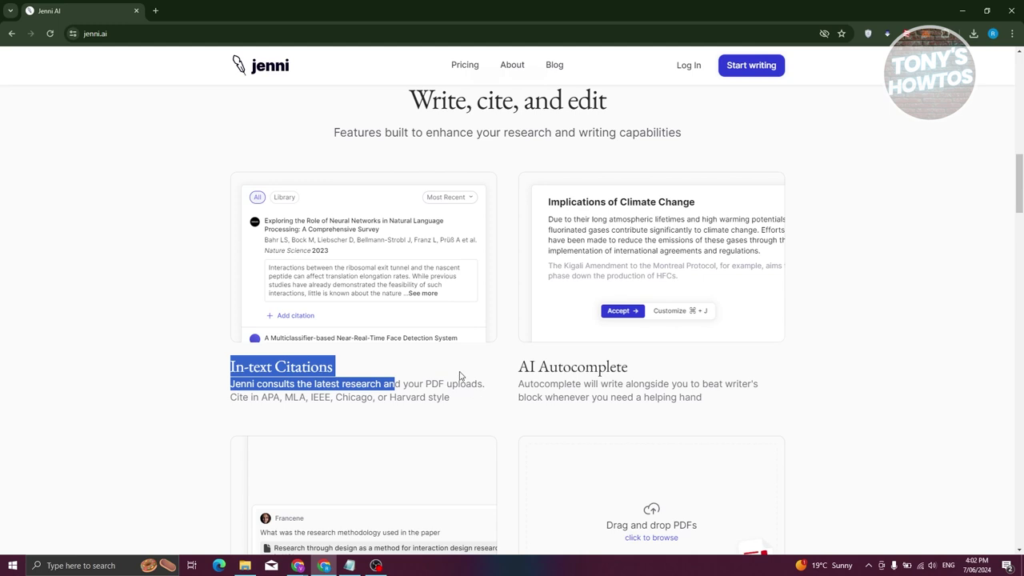
scroll(448, 392, down, 2)
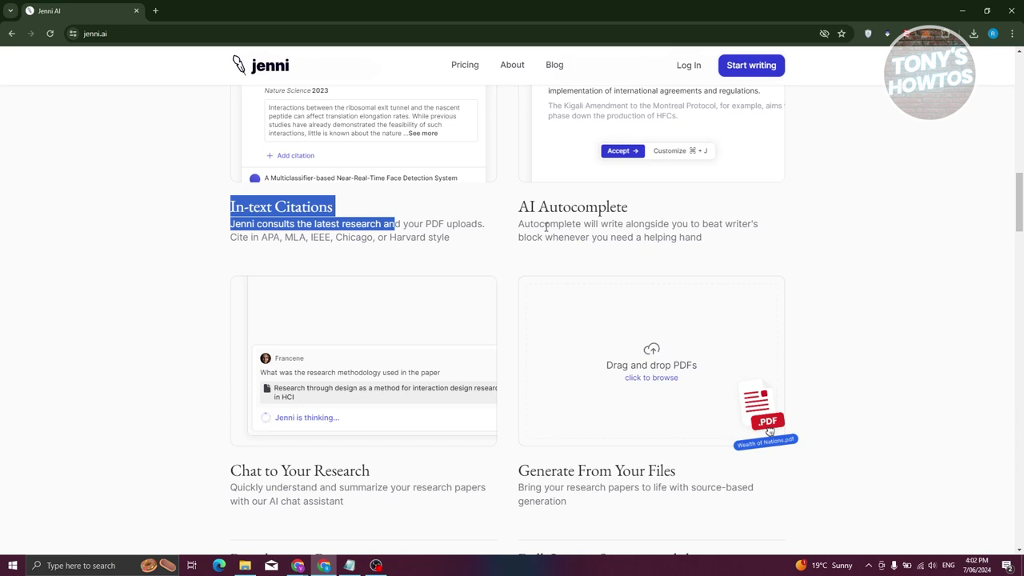
scroll(547, 227, down, 3)
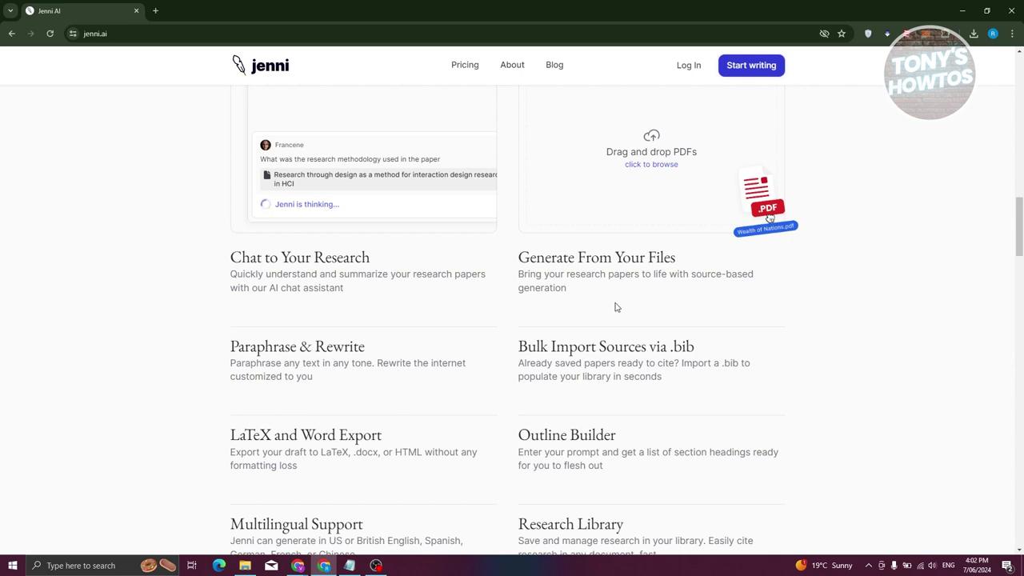
scroll(382, 343, down, 2)
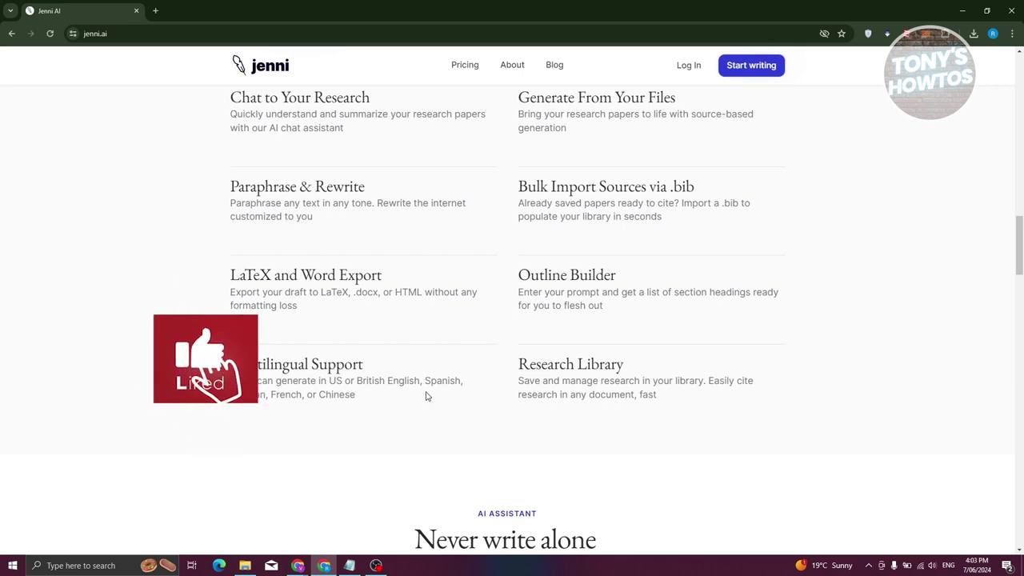
Scroll past 'Never write alone', the testimonials and 'You're in control' to the FAQ.
scroll(428, 390, down, 3)
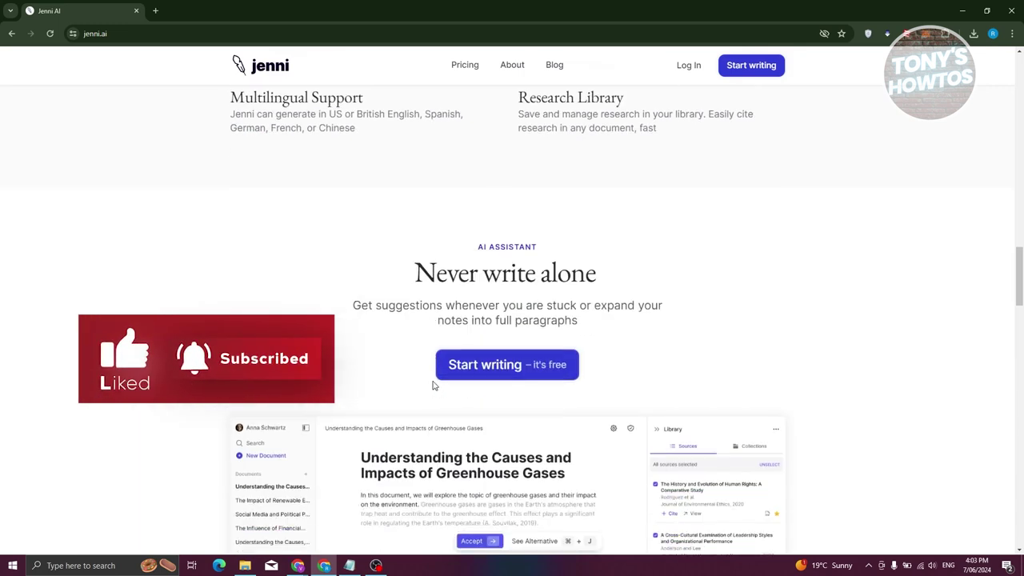
scroll(364, 382, down, 4)
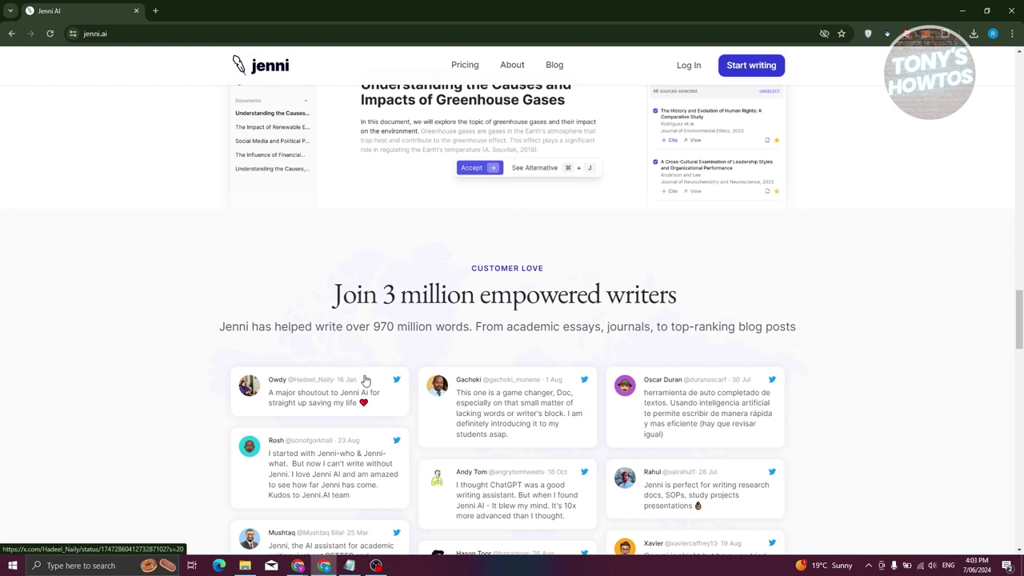
scroll(364, 379, down, 10)
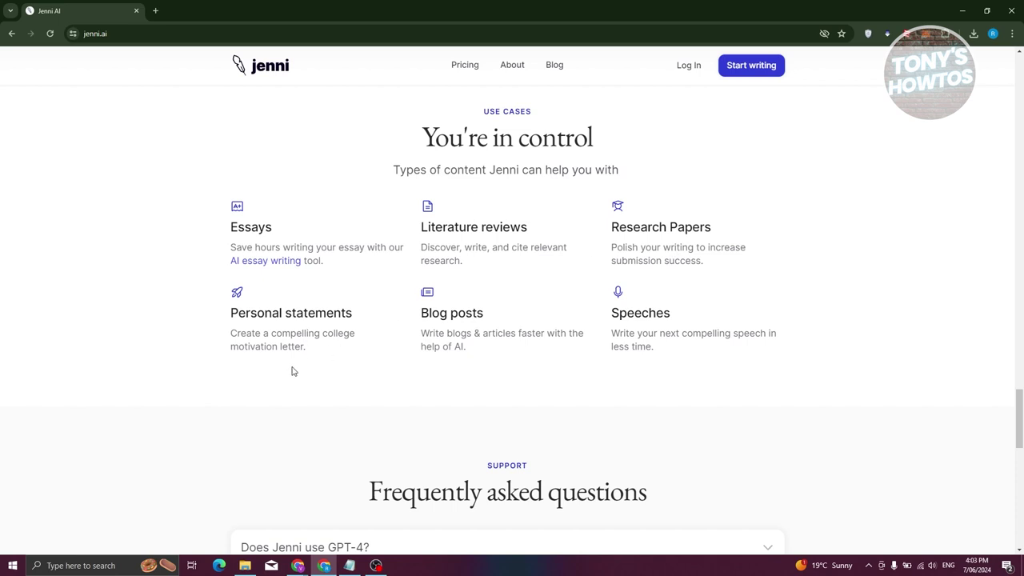
scroll(769, 343, down, 4)
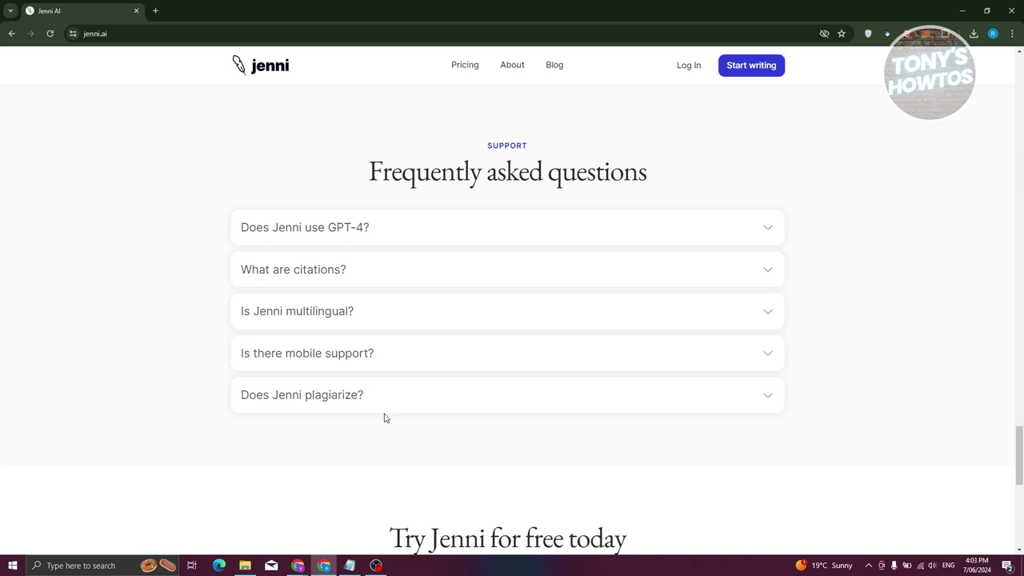
Expand the 'Does Jenni use GPT-4?' and 'What are citations?' answers, then go to sign-up.
click(354, 242)
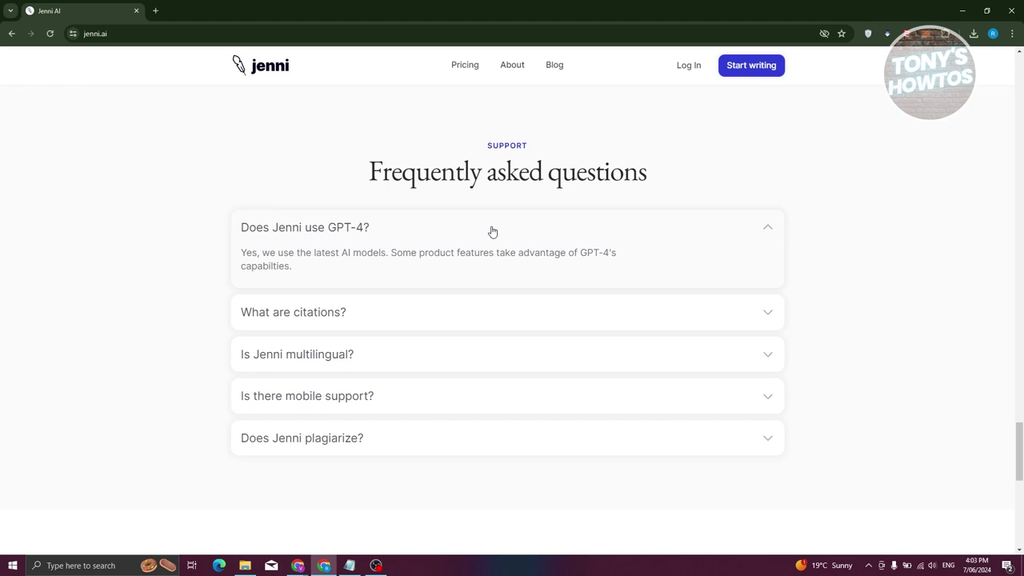
click(373, 314)
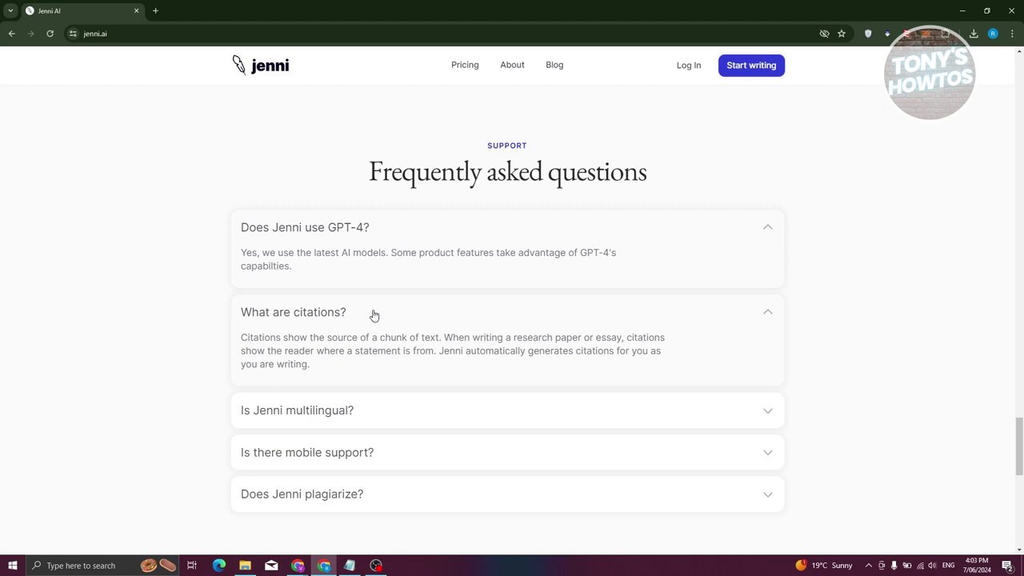
scroll(373, 314, down, 8)
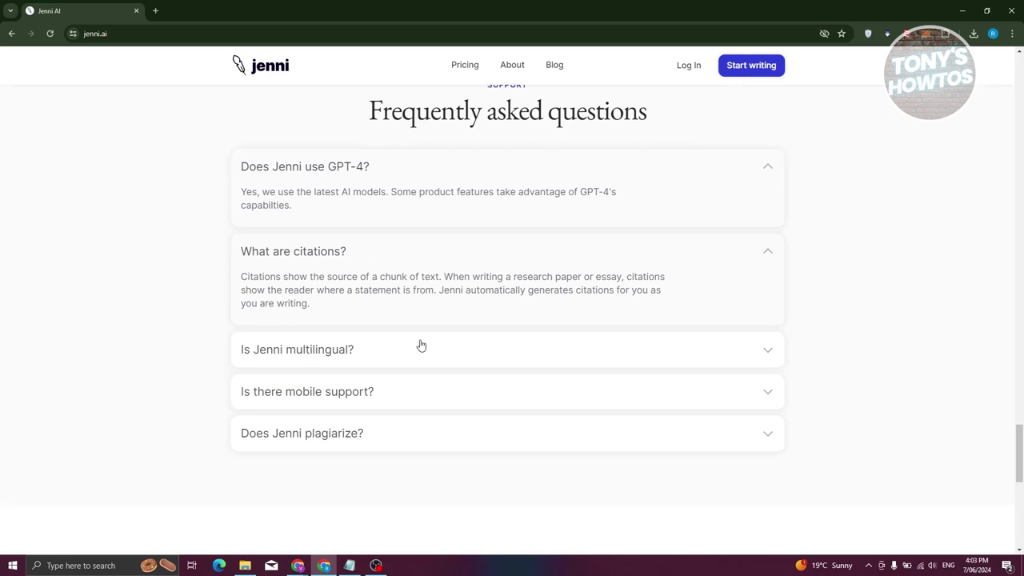
scroll(418, 318, up, 3)
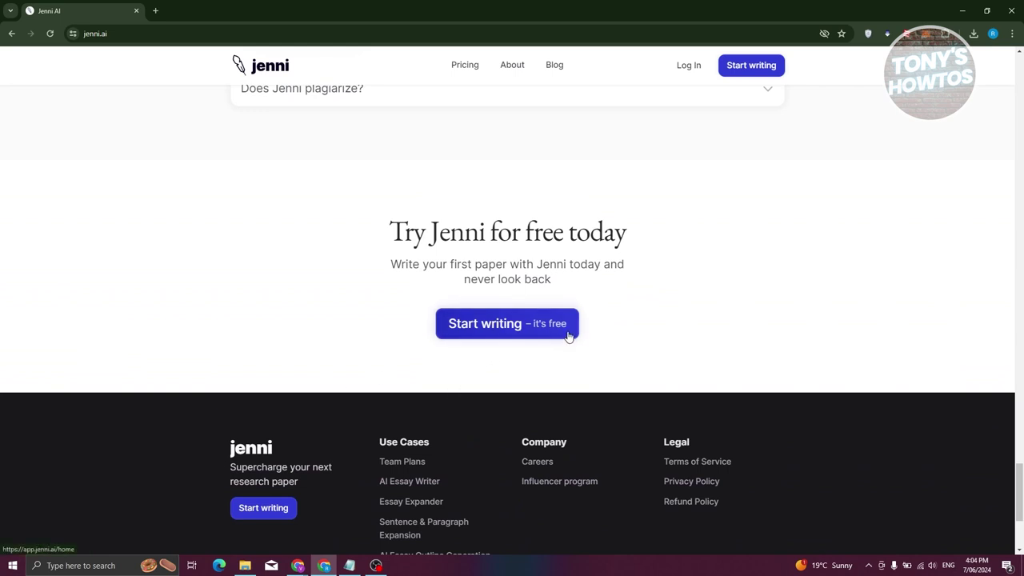
click(756, 67)
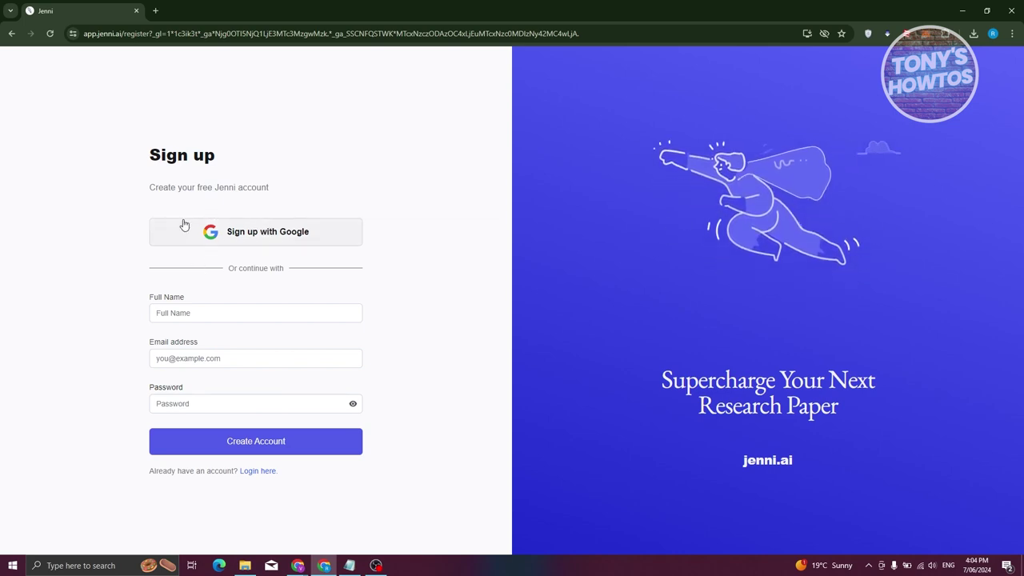
Log in with an existing Google account, arriving at a blank Untitled document.
click(258, 470)
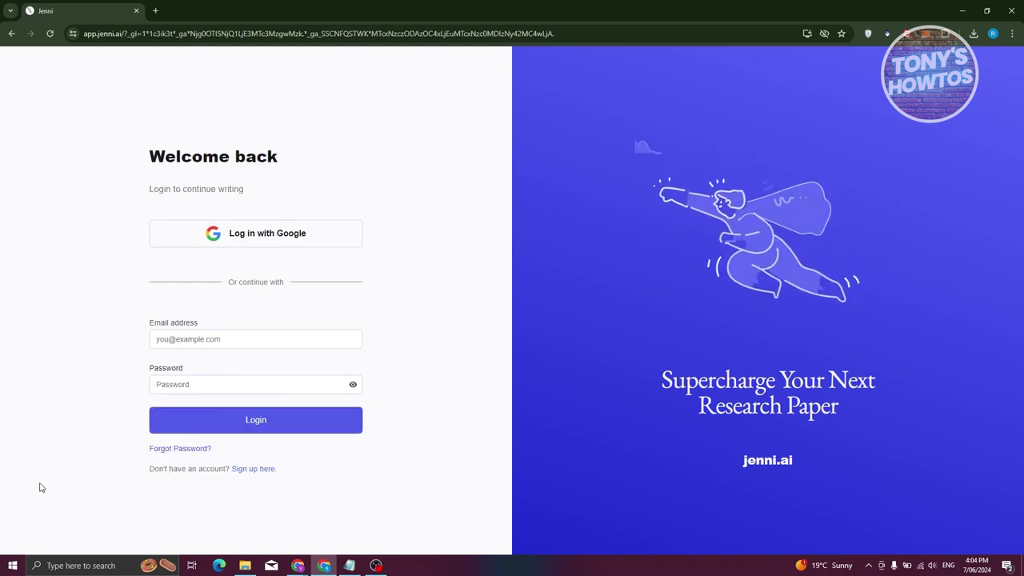
click(237, 234)
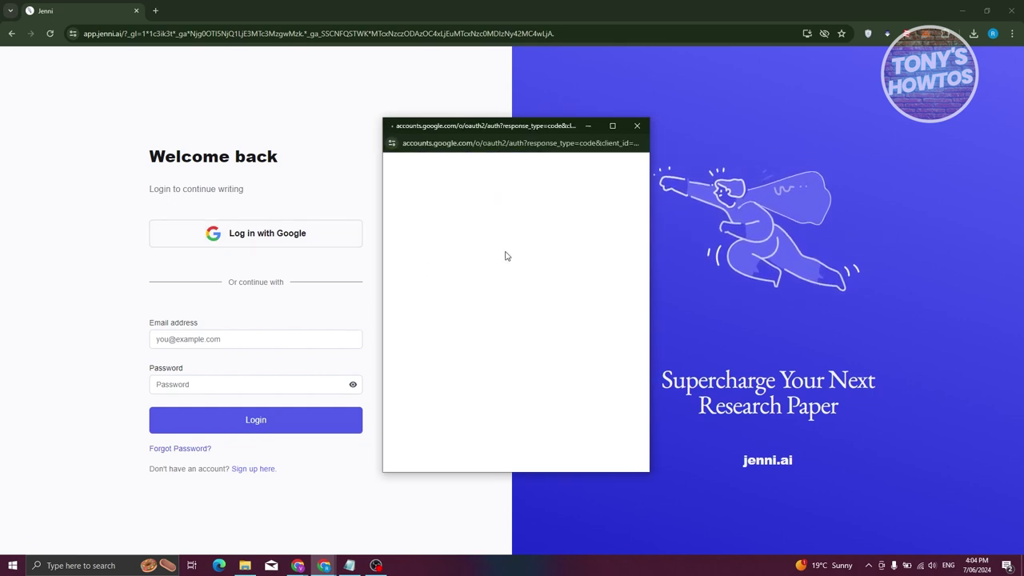
click(476, 288)
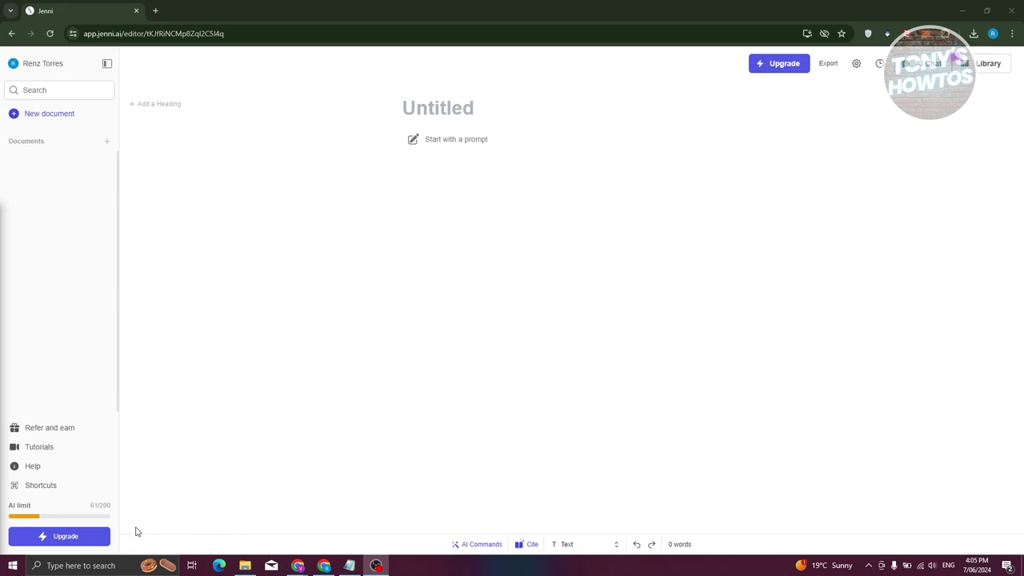
click(32, 544)
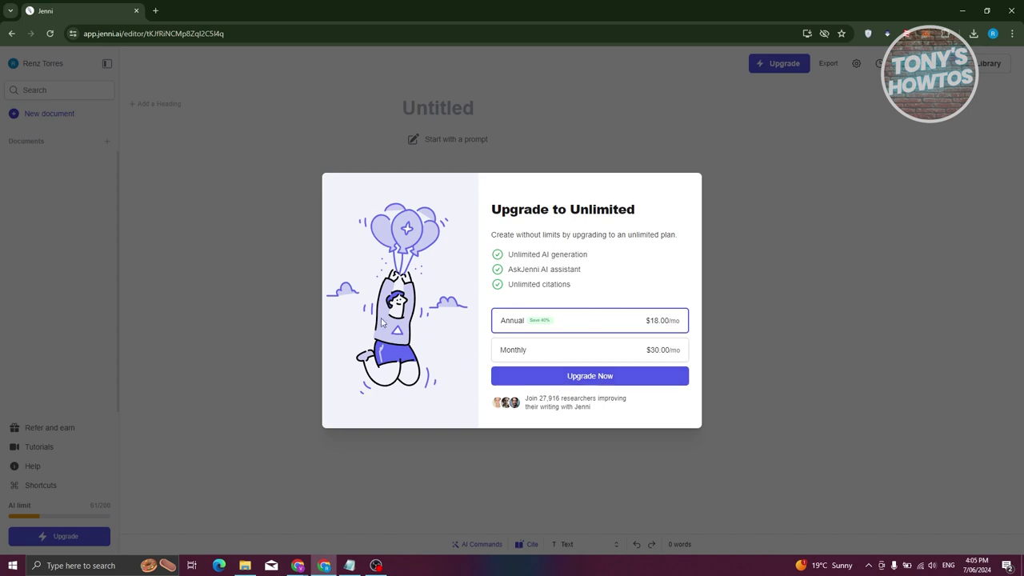
click(263, 281)
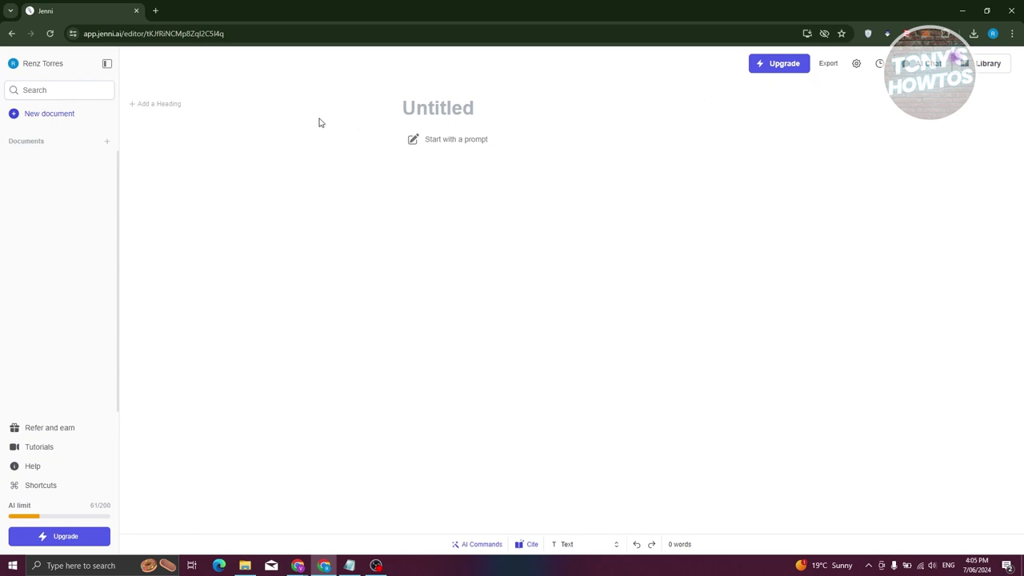
click(989, 64)
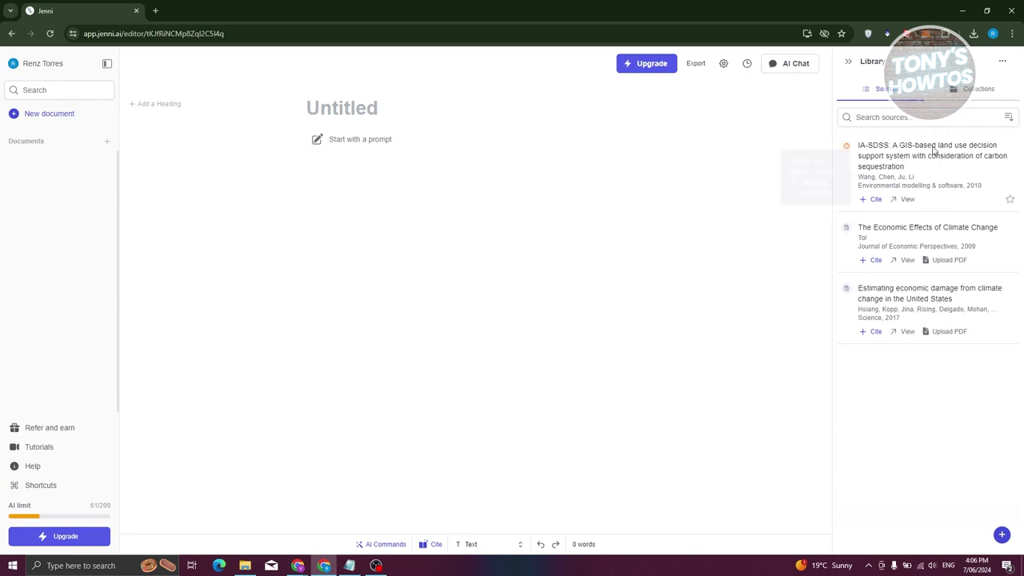
click(983, 96)
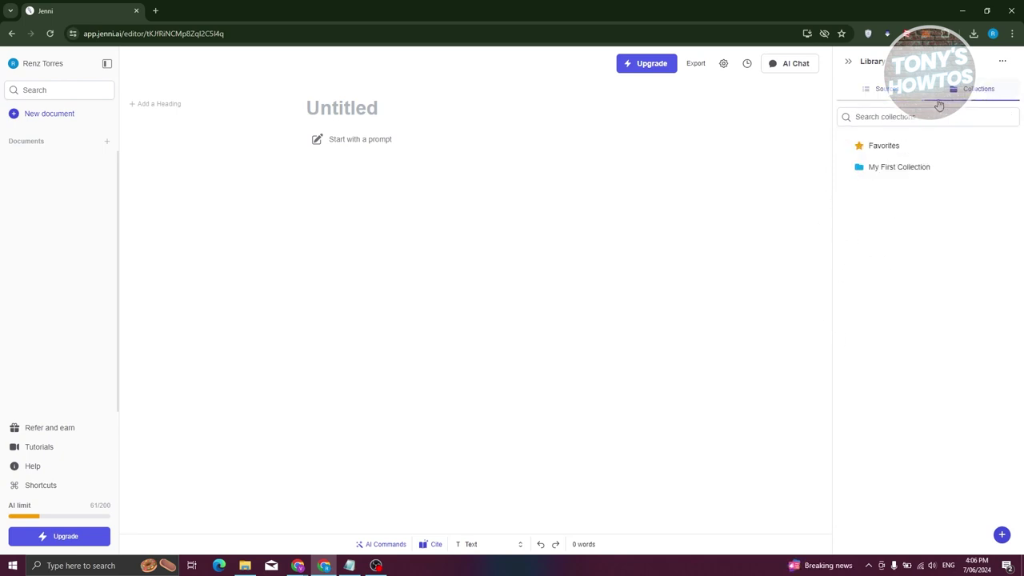
click(899, 91)
click(986, 93)
click(1002, 534)
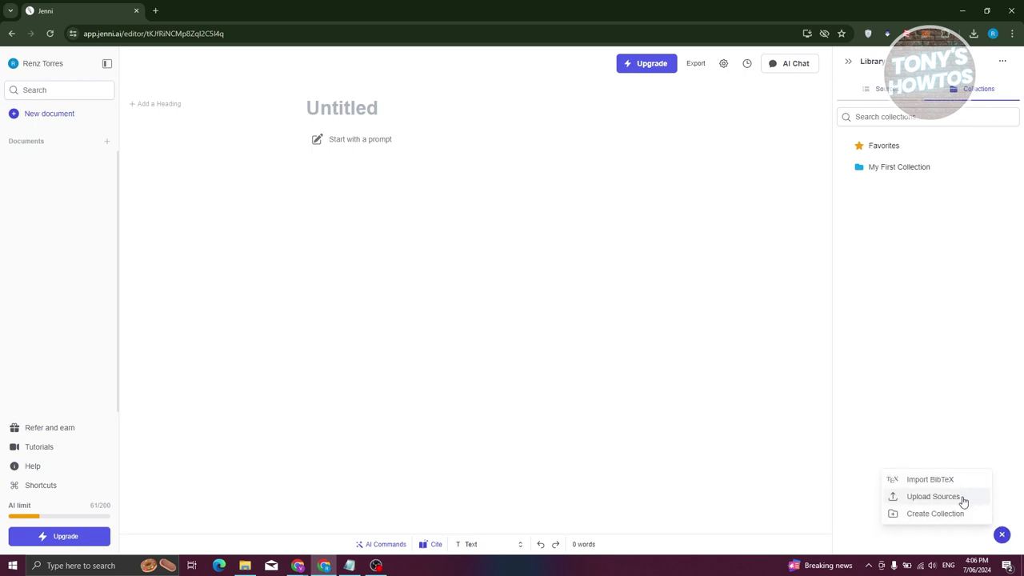
click(931, 330)
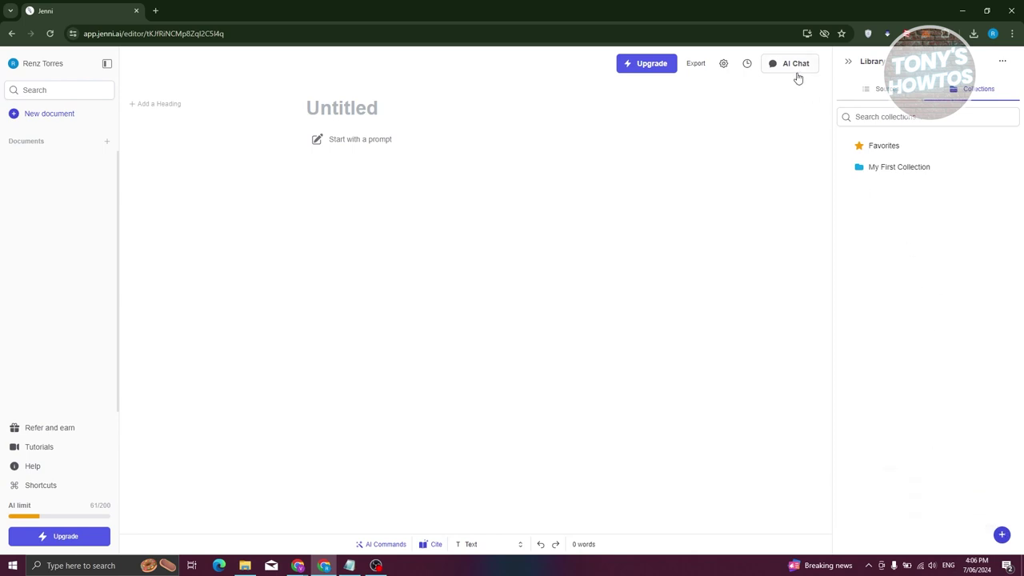
click(846, 64)
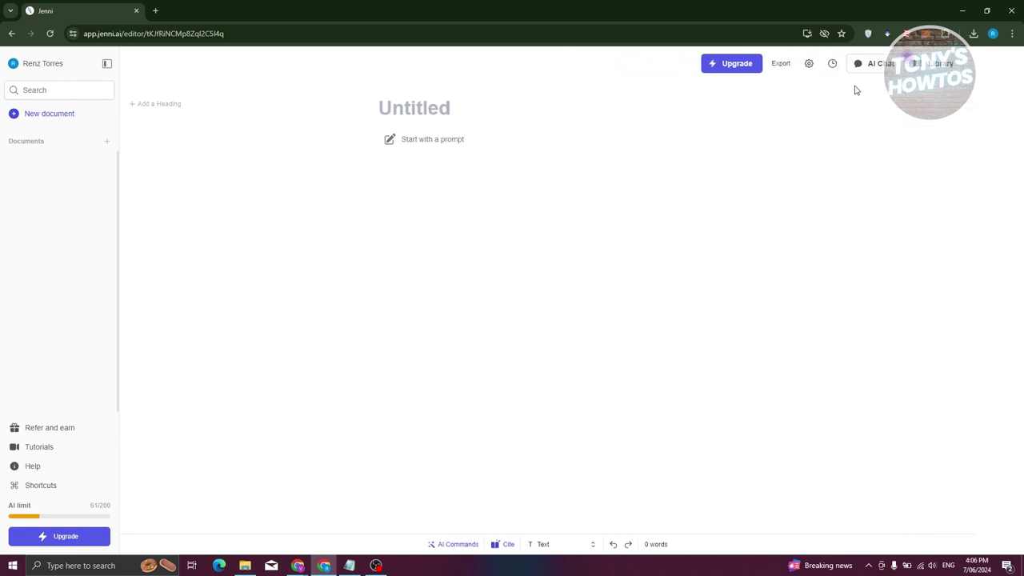
Open the AskJenni research-assistant chat panel from the AI Chat toolbar button.
click(922, 67)
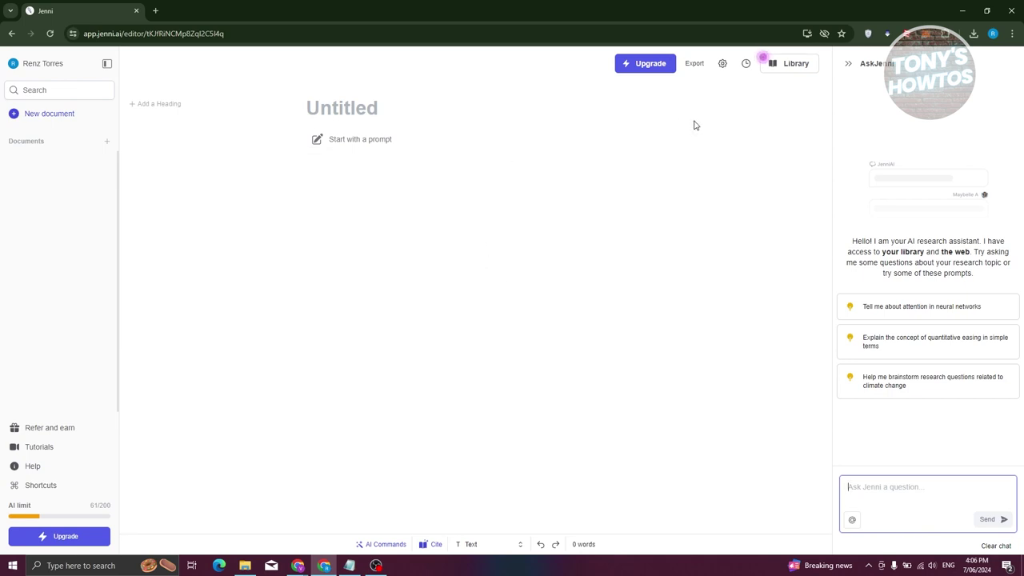
Keep English (US) and APA 7 in Document Settings, then create a new Untitled document.
click(722, 65)
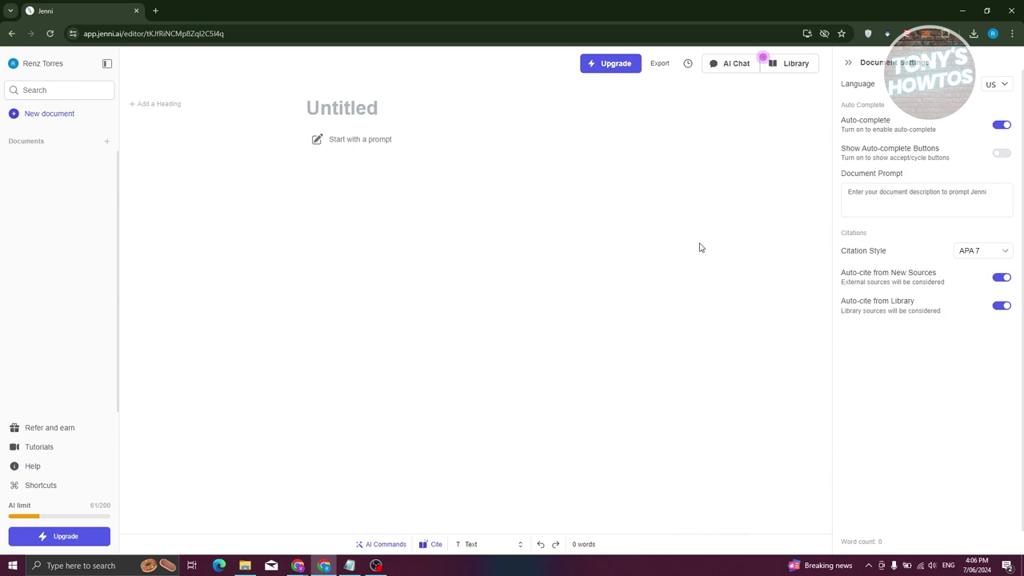
click(1004, 85)
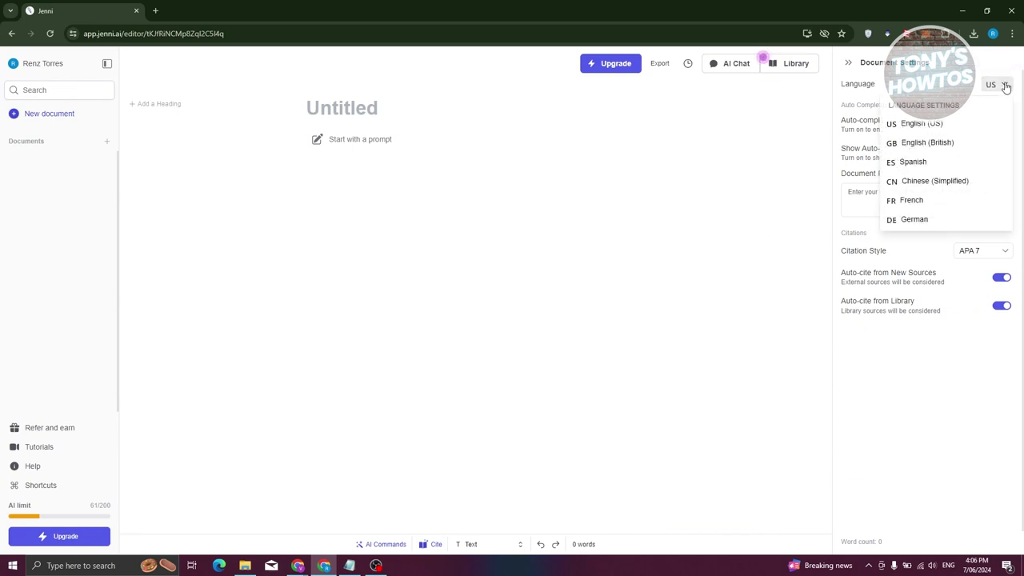
click(944, 83)
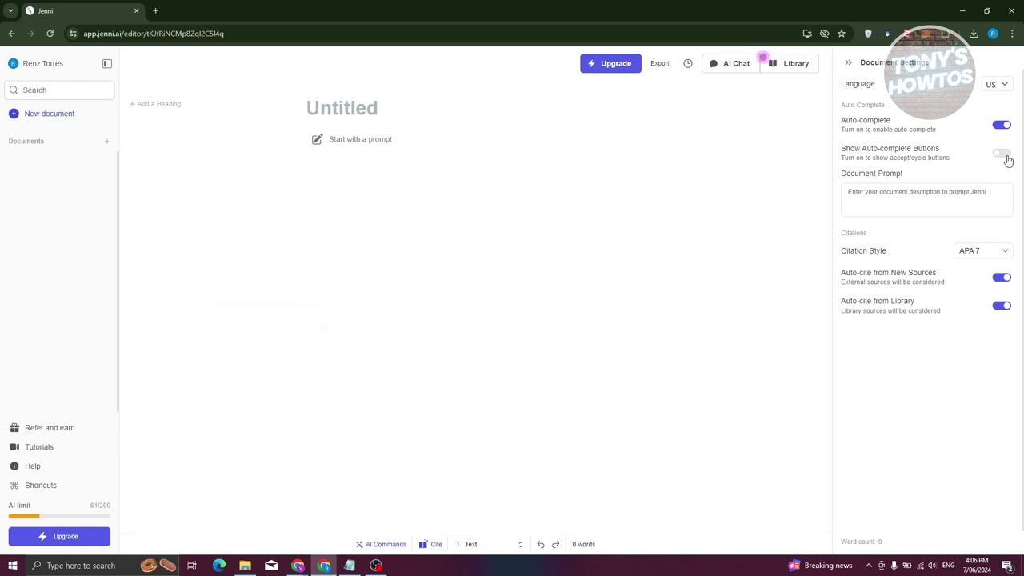
click(982, 252)
click(985, 256)
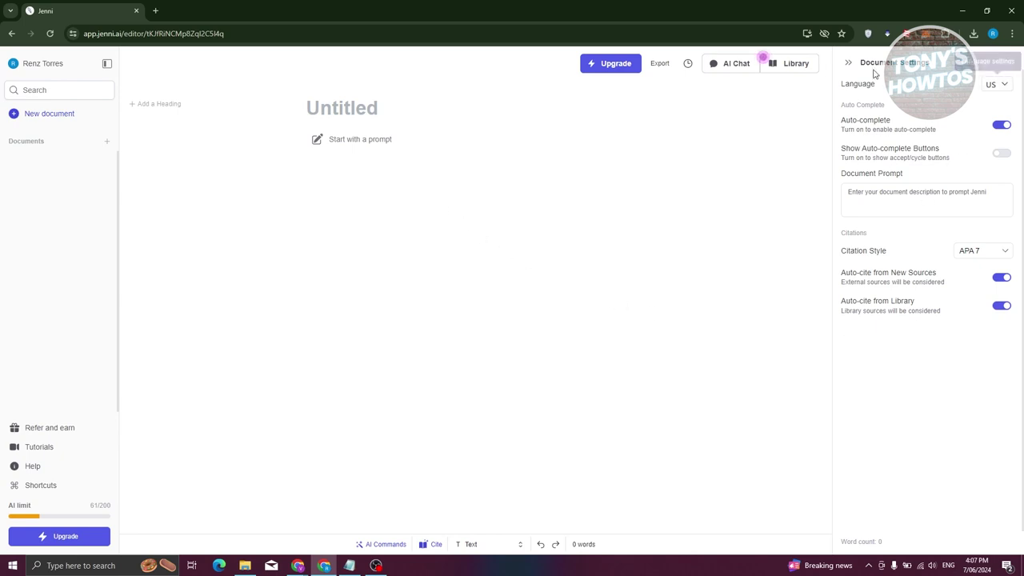
click(848, 63)
click(49, 120)
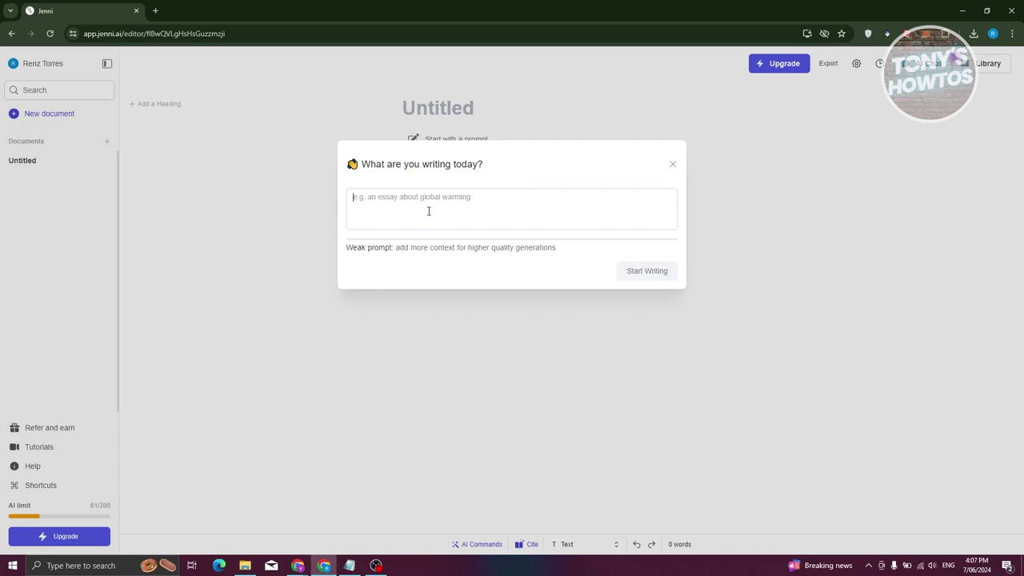
Enter the prompt 'Effects of Global Warming and what we can do to solve it' and start writing.
text(gl)
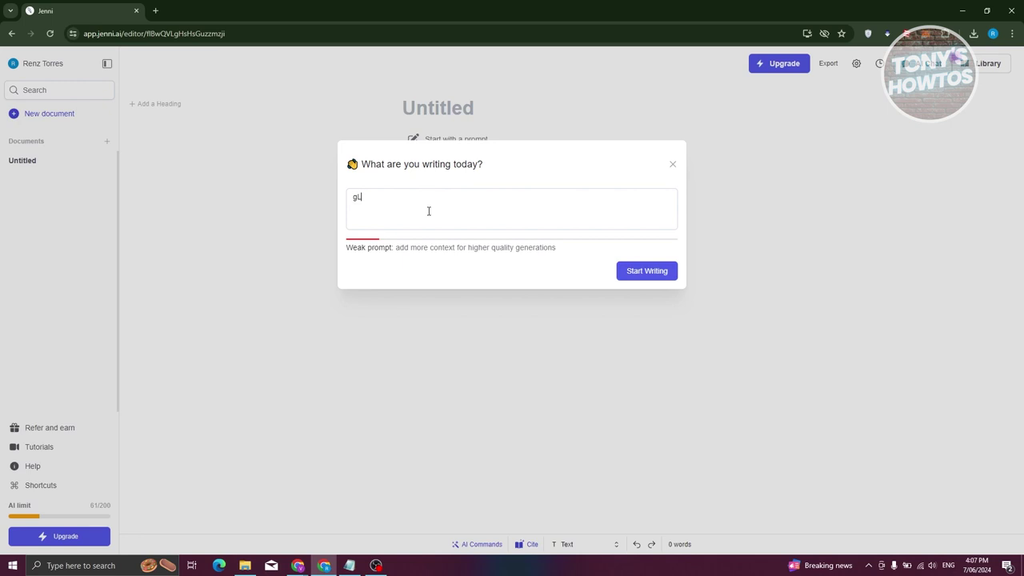
key(BackSpace)
text(G)
text(lobal W)
text(Effects )
text(of Glob)
text(al Warming and what)
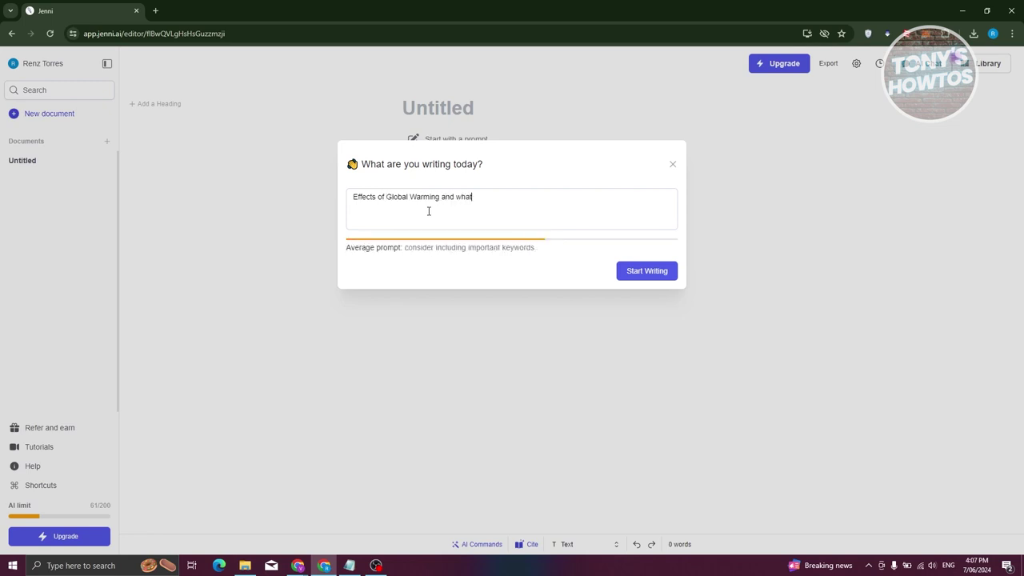
text( we can do to solve it)
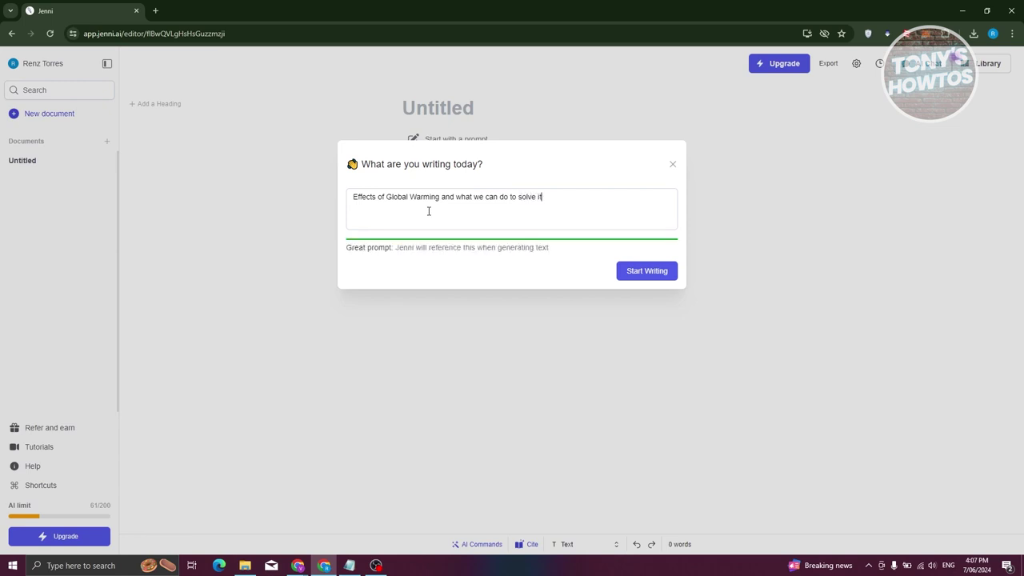
click(646, 276)
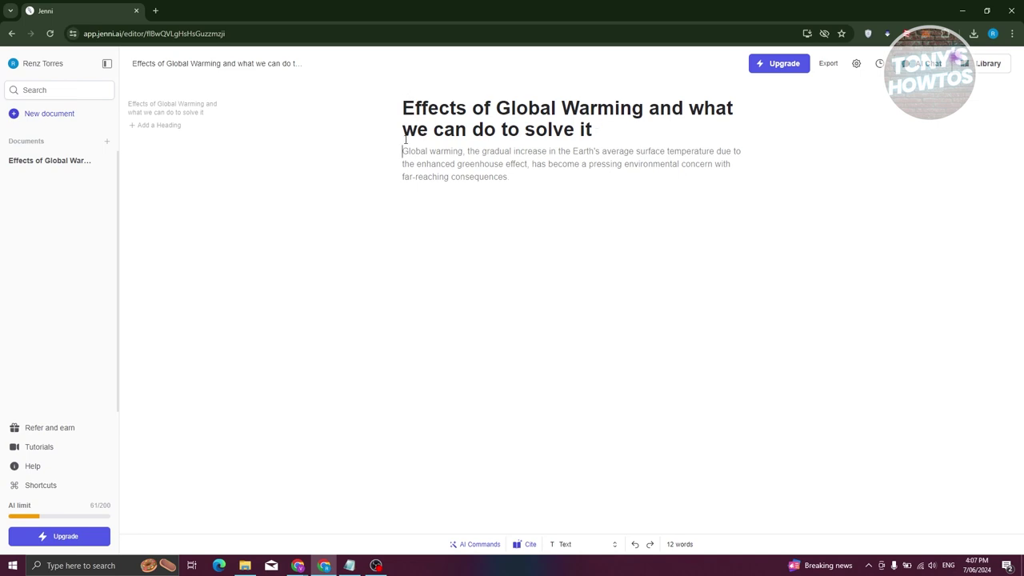
Accept Jenni's suggested opening paragraph introducing global warming.
mouse_move(404, 153)
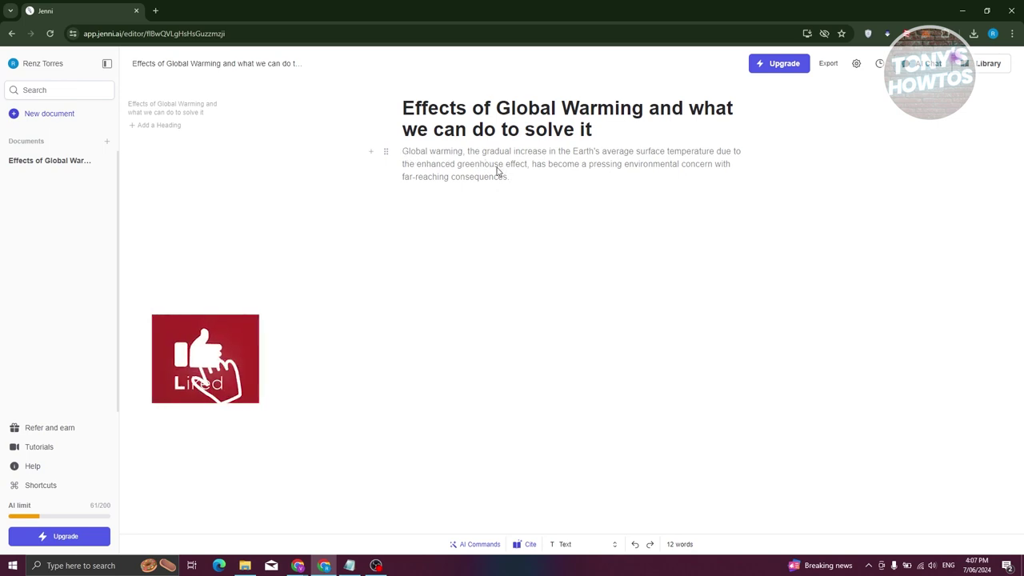
mouse_move(485, 160)
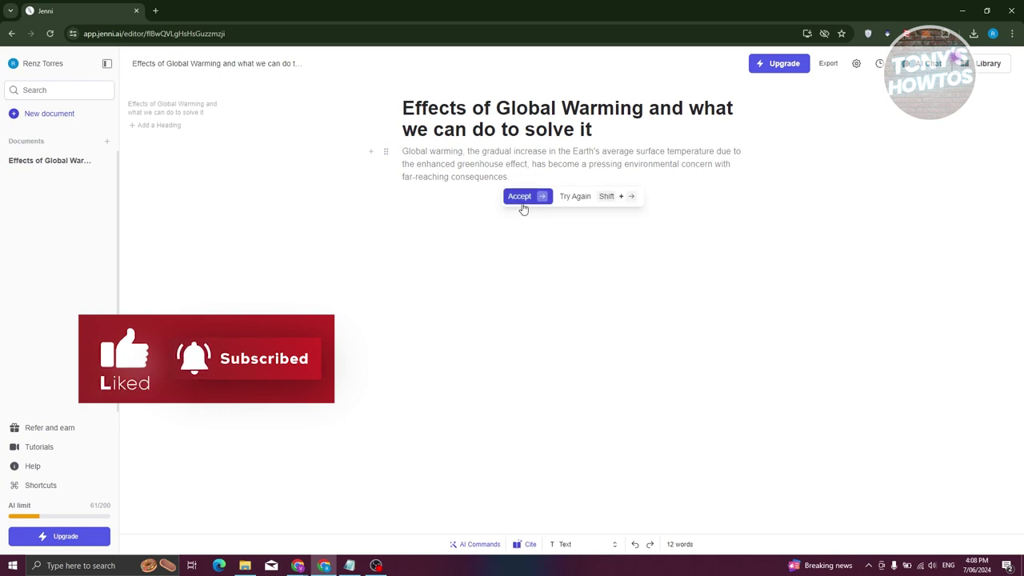
click(520, 199)
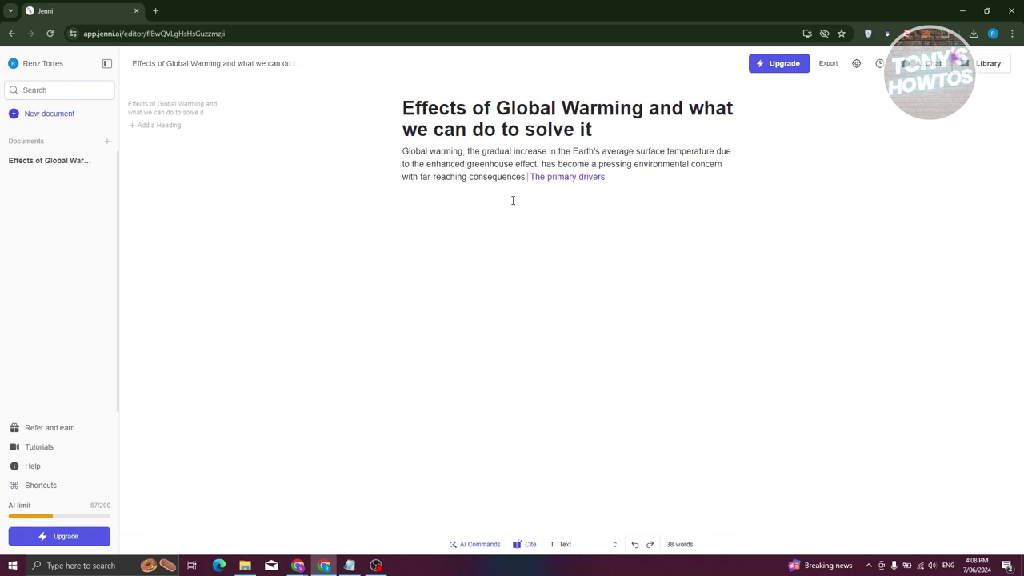
Reject the next suggestion and accept a regenerated paragraph on the primary drivers.
key(Escape)
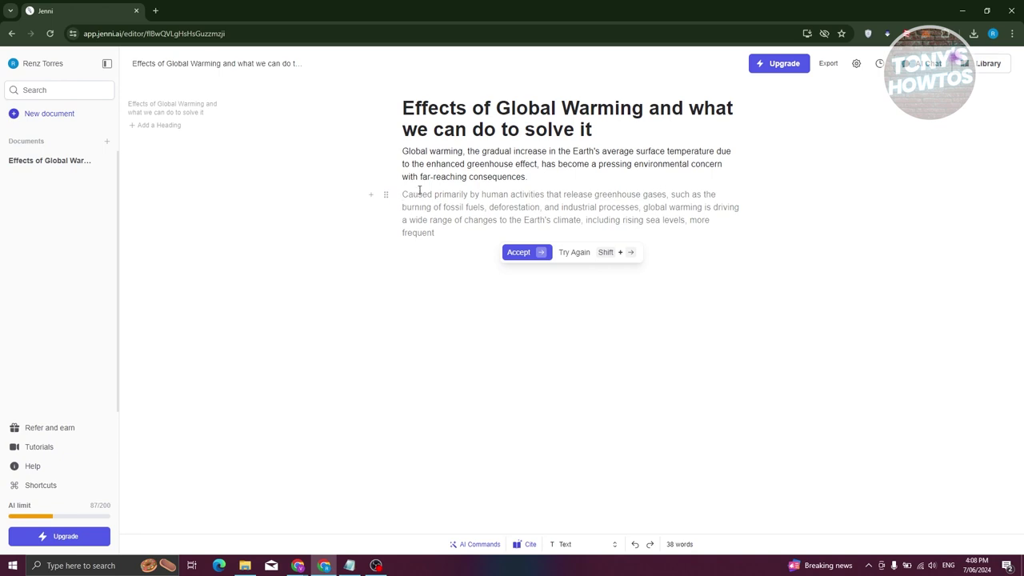
click(573, 253)
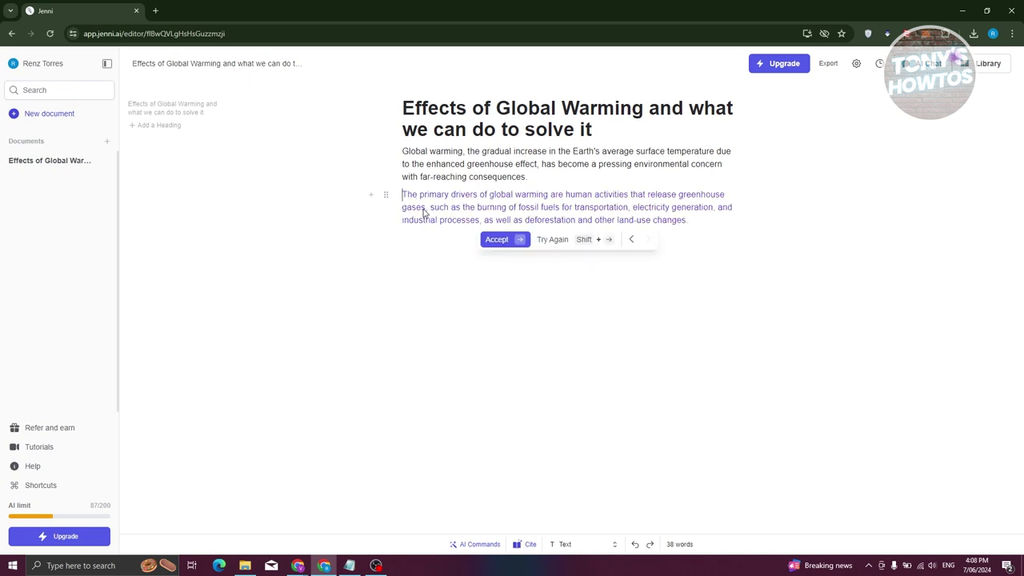
click(493, 239)
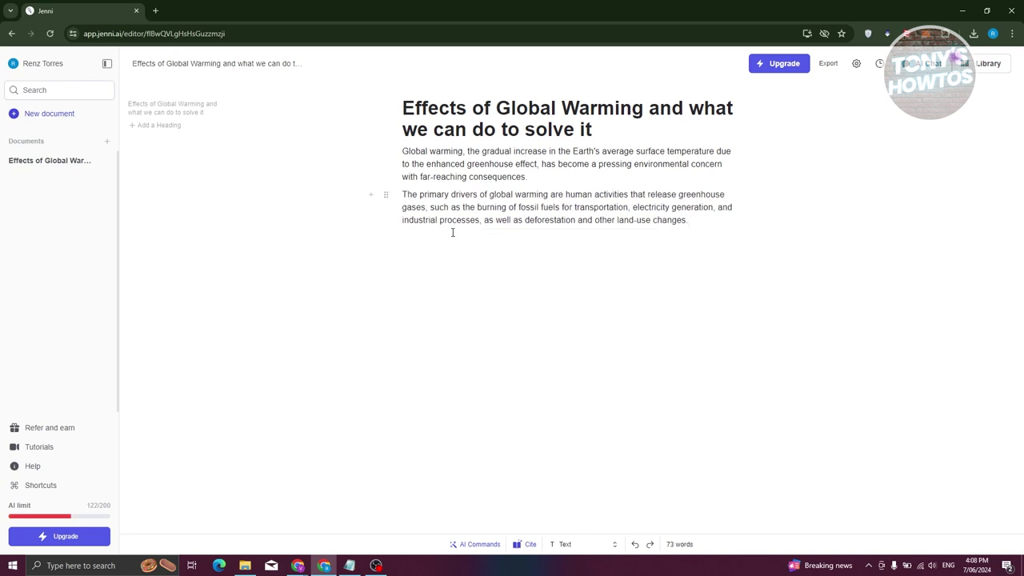
Apply the 'Write with more depth' AI command to draft paragraphs on consequences and solutions.
click(473, 547)
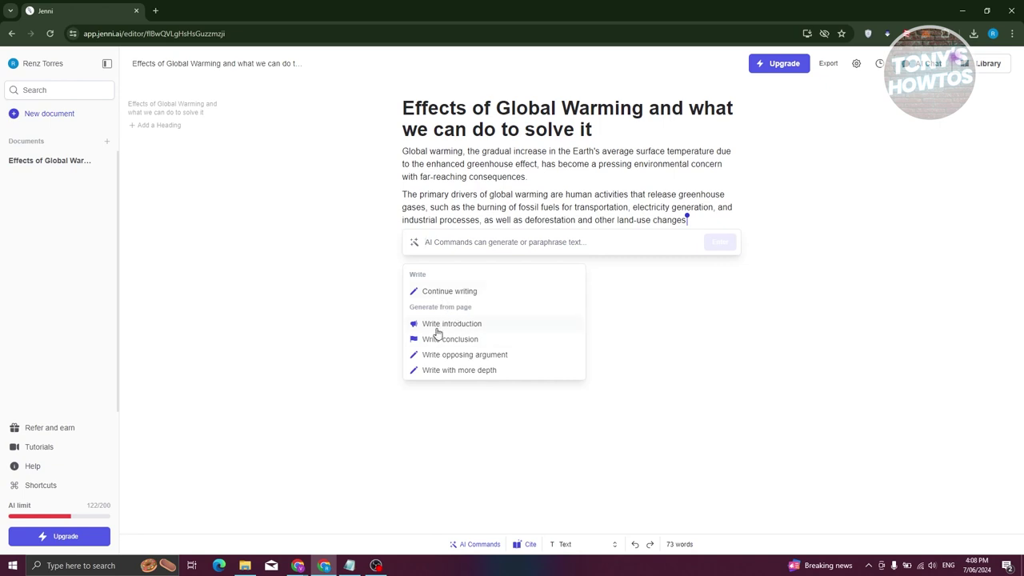
click(478, 372)
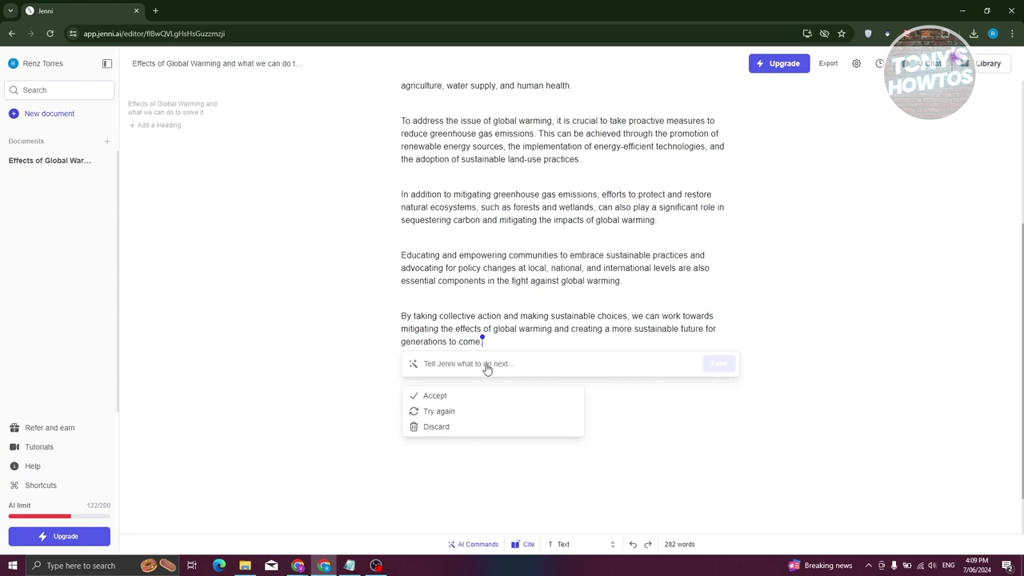
Ask Jenni to 'provide some examples' and accept the generated Impact Examples and Solutions Examples sections.
text(provide)
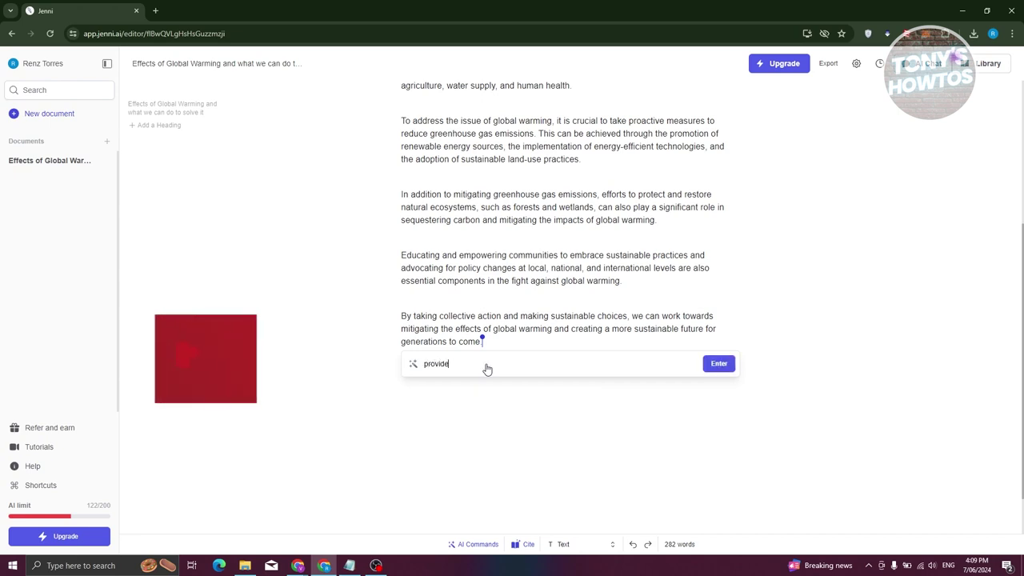
text( some examples)
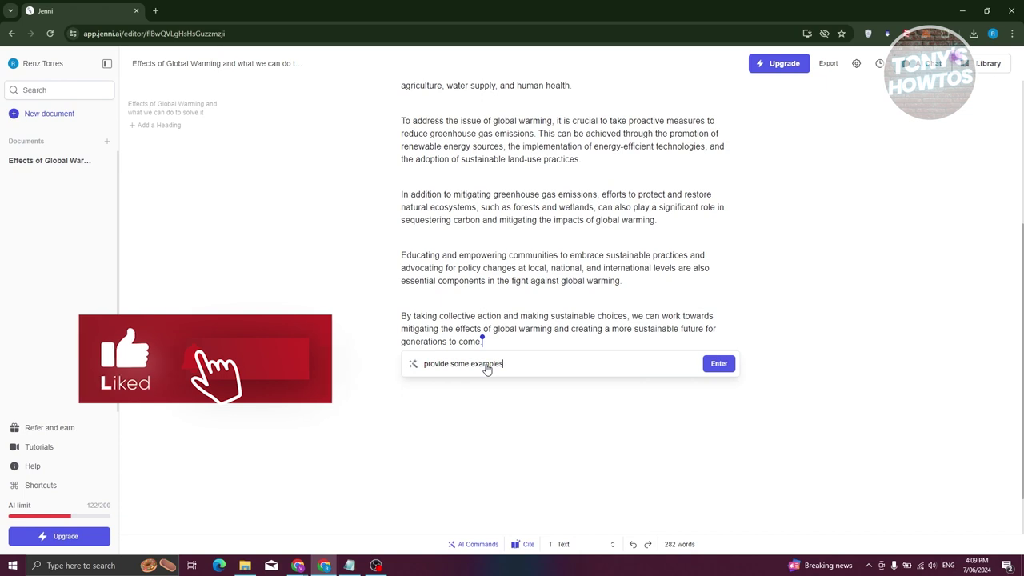
click(719, 363)
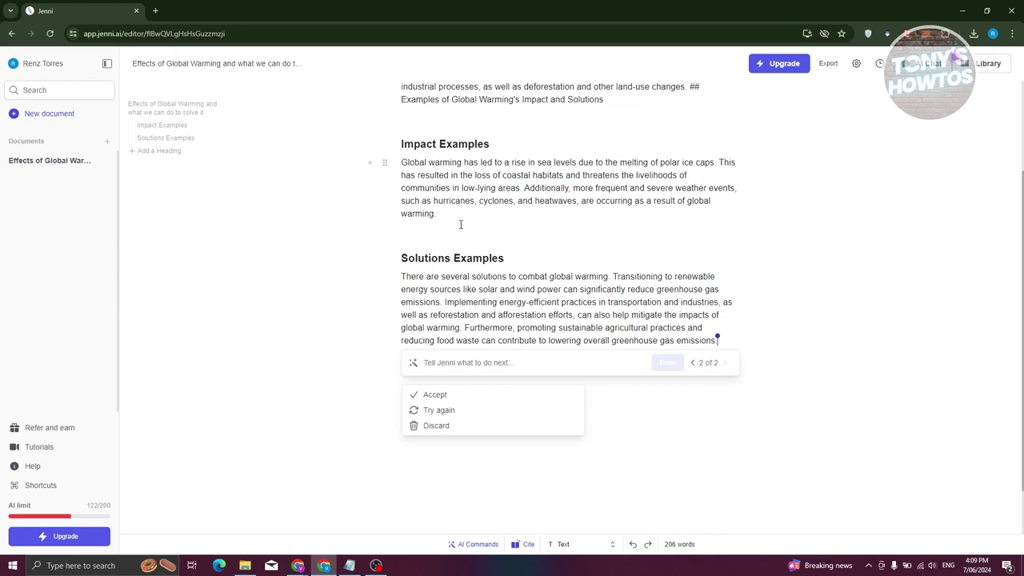
scroll(460, 226, up, 2)
scroll(560, 320, down, 3)
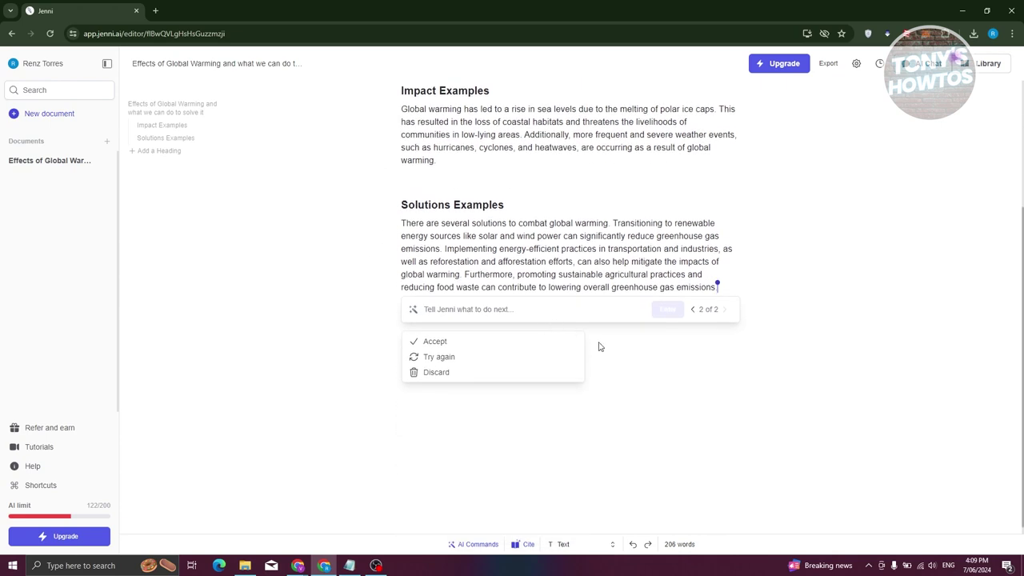
click(435, 342)
scroll(521, 391, up, 3)
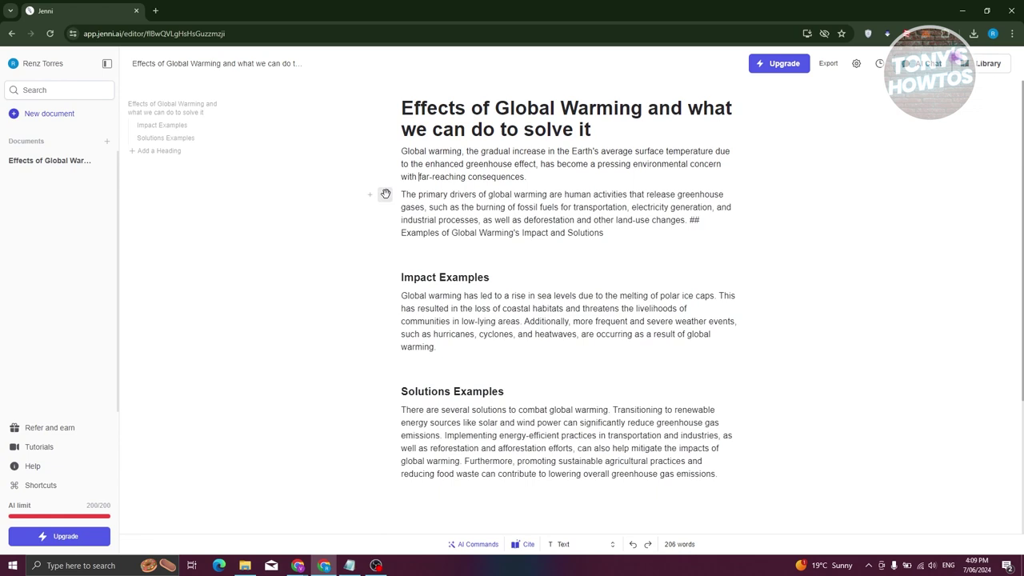
click(386, 194)
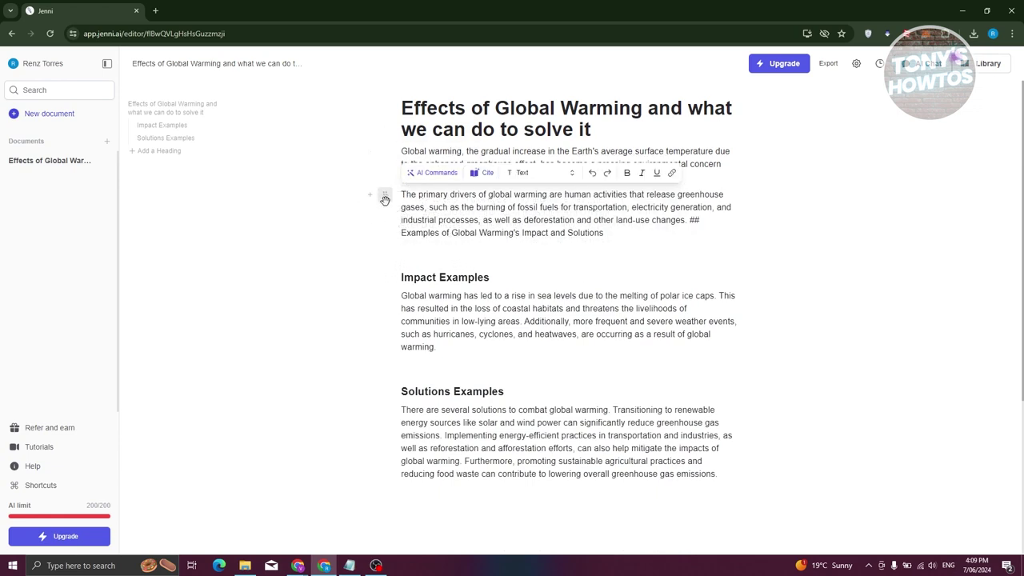
drag(385, 197, 404, 364)
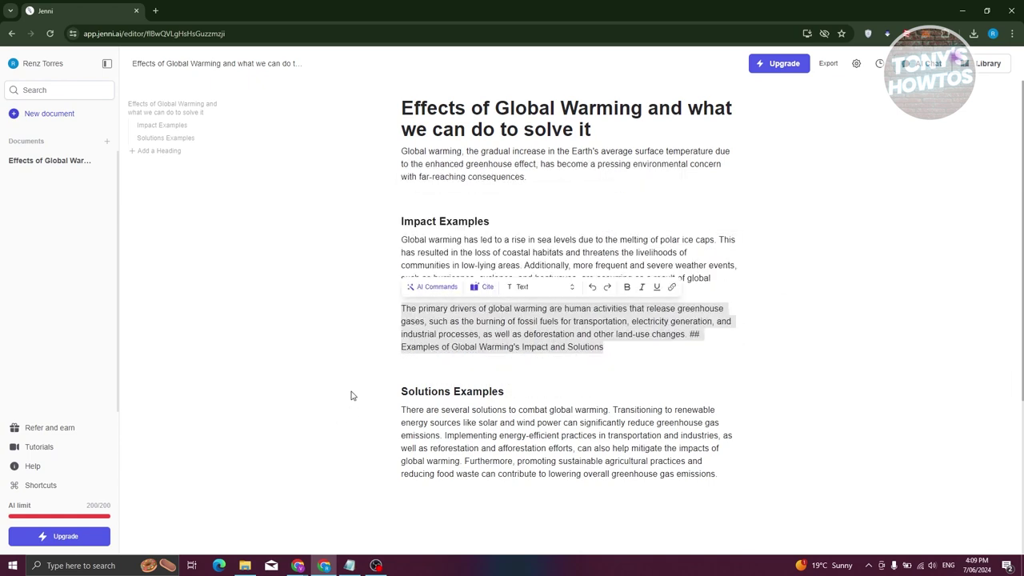
drag(385, 309, 392, 198)
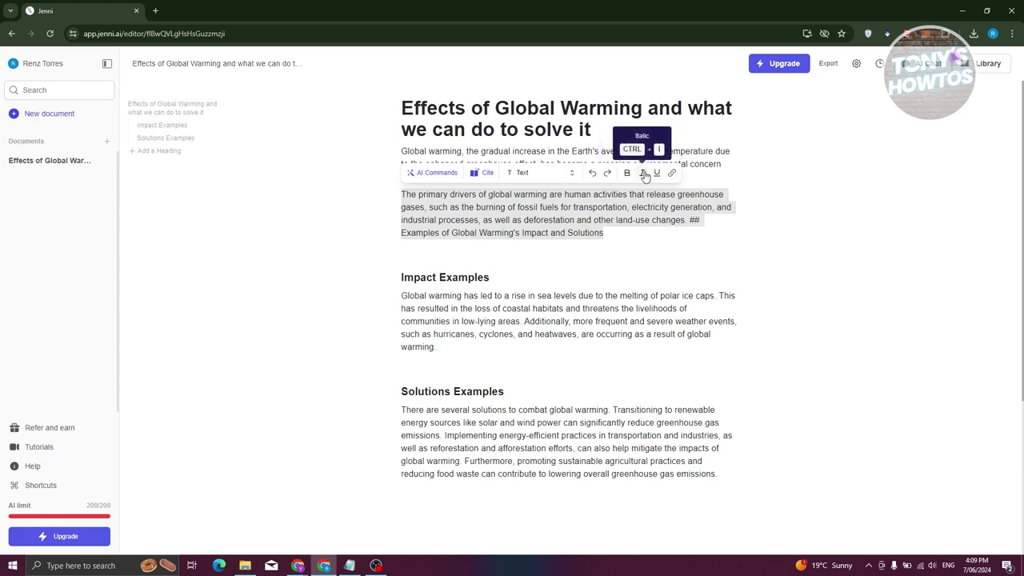
click(596, 233)
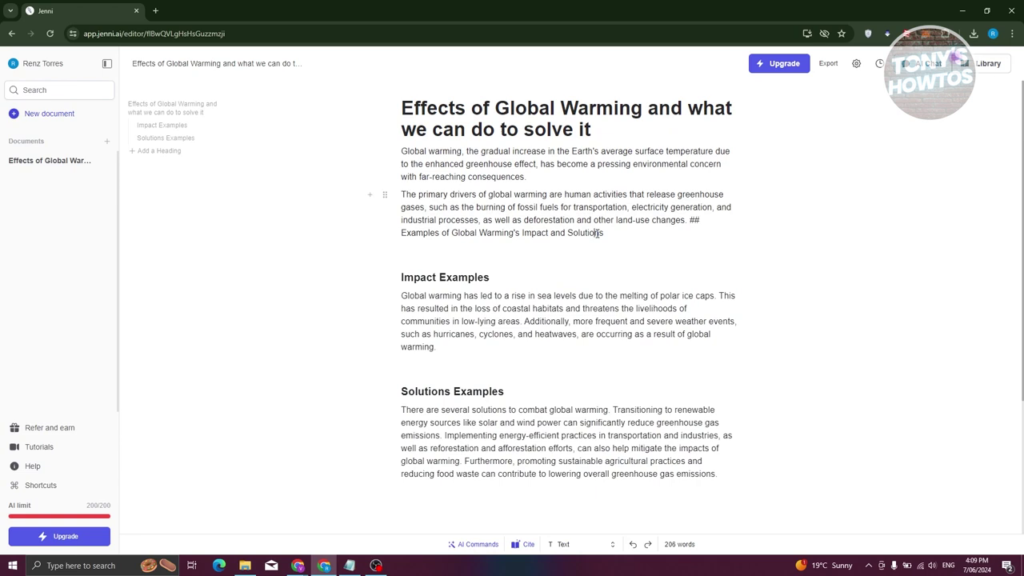
Select the word 'Solutions' at the end of the primary drivers paragraph and bold it.
triple_click(569, 232)
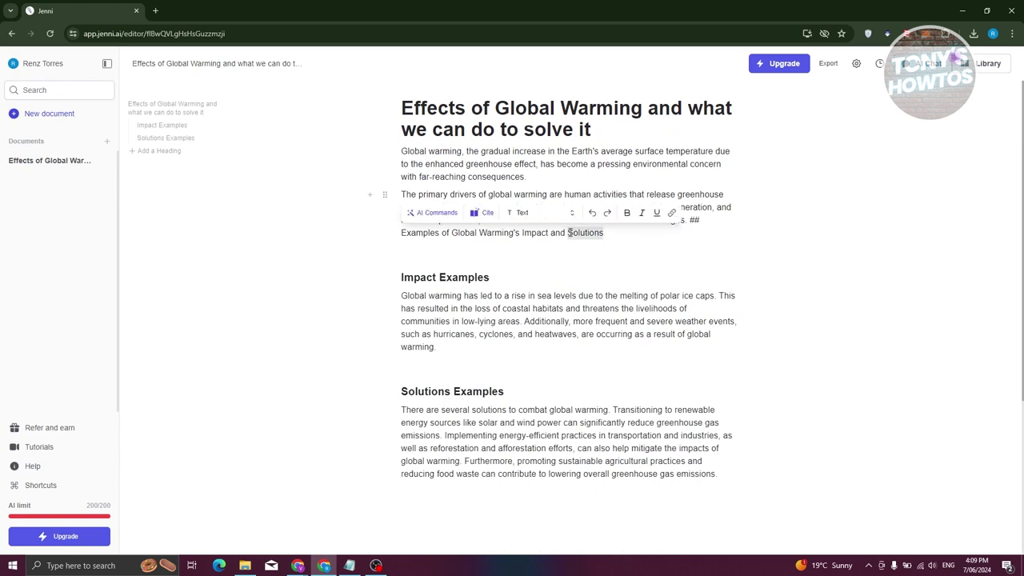
click(572, 232)
double_click(575, 232)
double_click(571, 232)
click(627, 212)
Place the cursor after 'Solutions' and start a search for a source to cite.
click(621, 230)
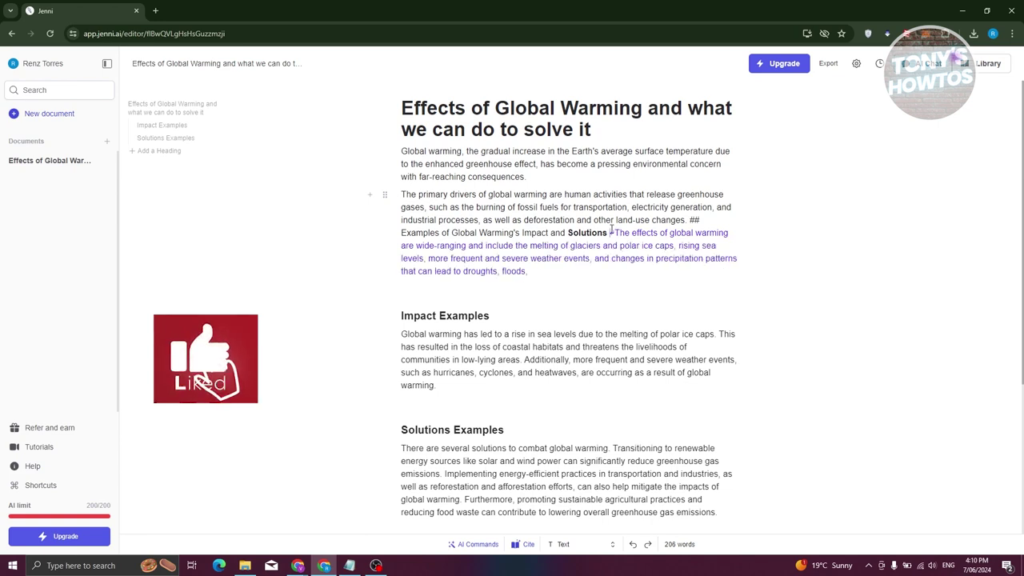
key(Escape)
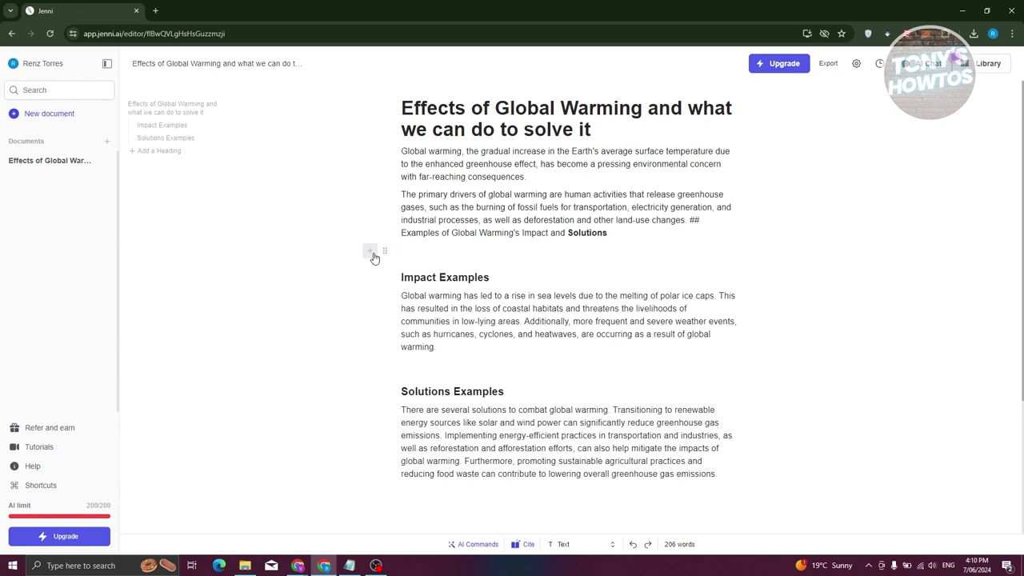
click(516, 542)
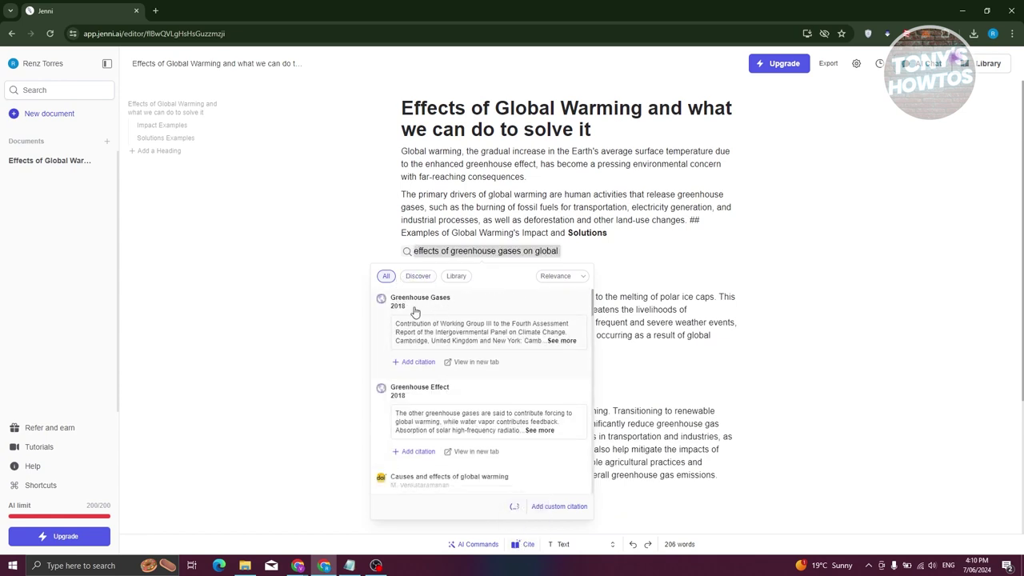
scroll(415, 320, down, 5)
scroll(547, 387, up, 5)
click(331, 308)
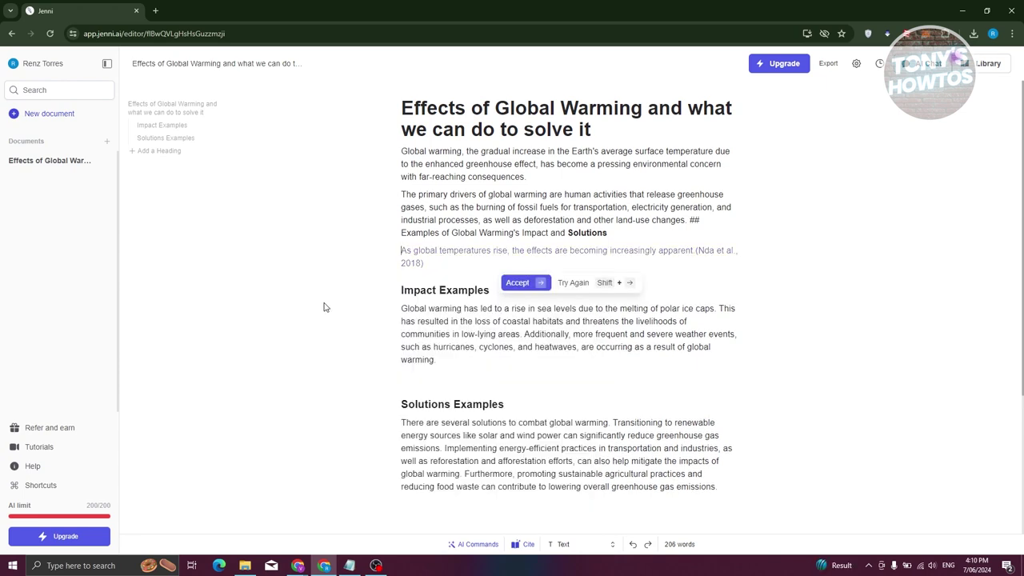
click(594, 370)
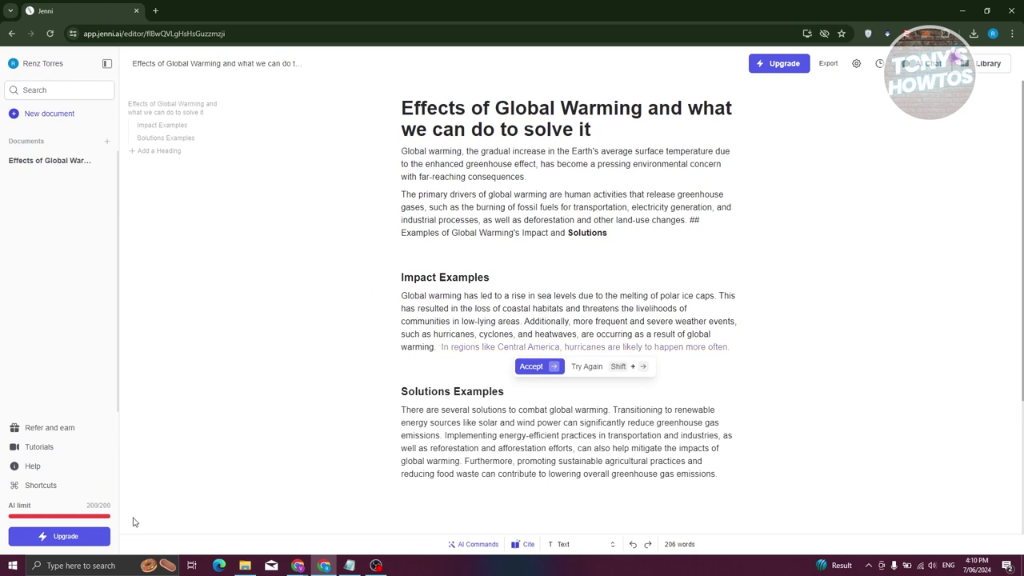
drag(91, 506, 124, 503)
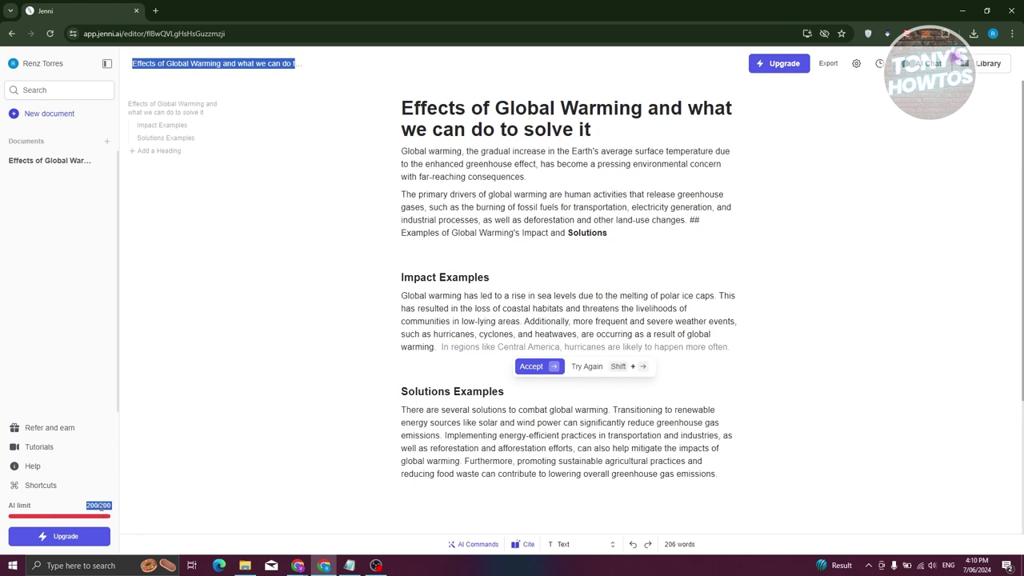
click(306, 365)
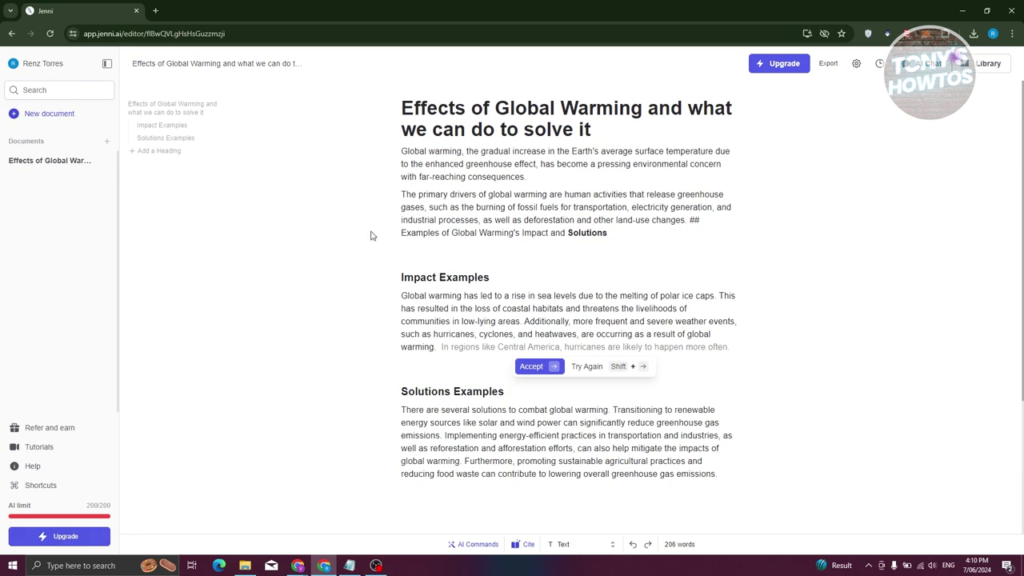
scroll(878, 187, down, 3)
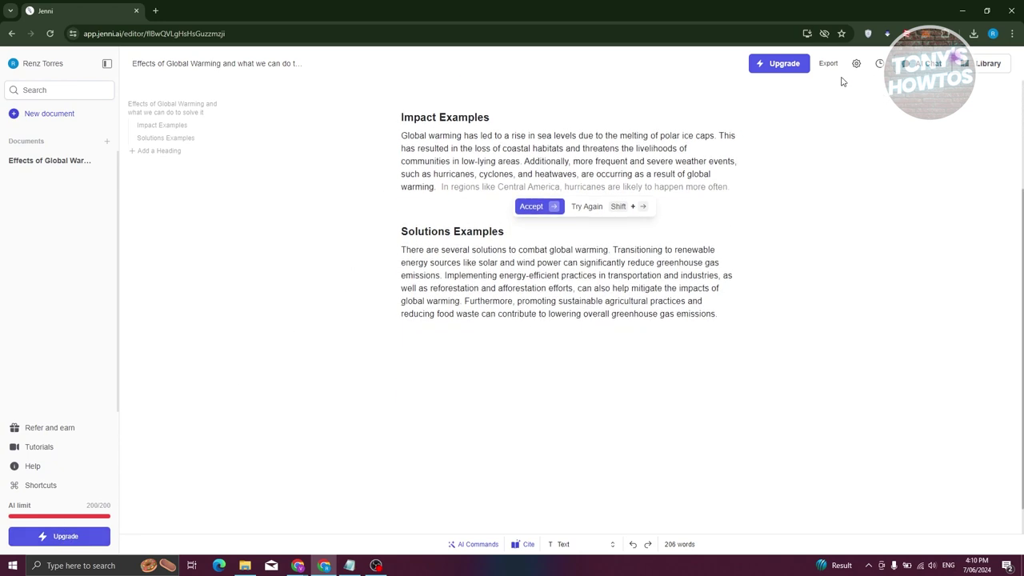
click(832, 64)
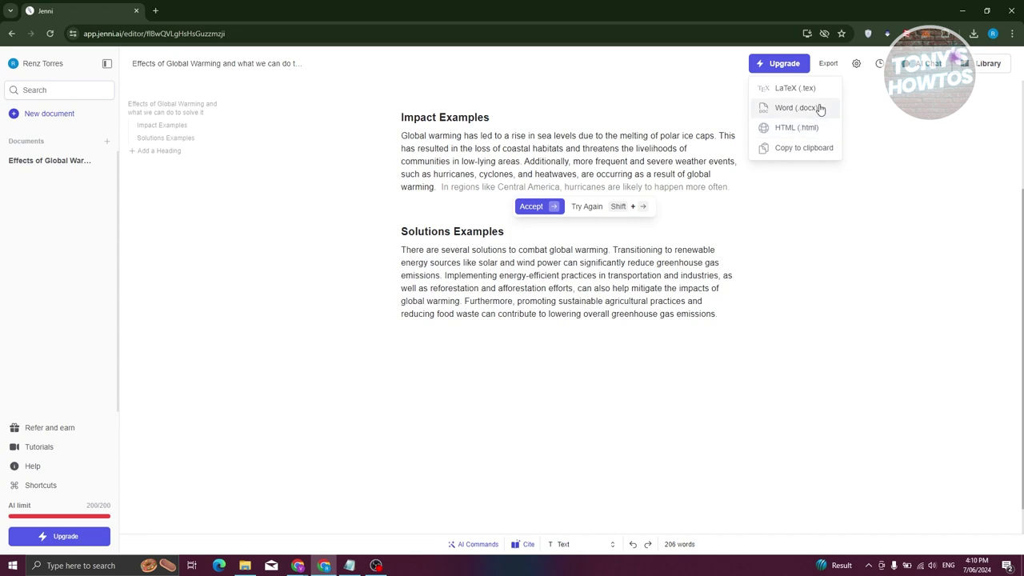
click(815, 150)
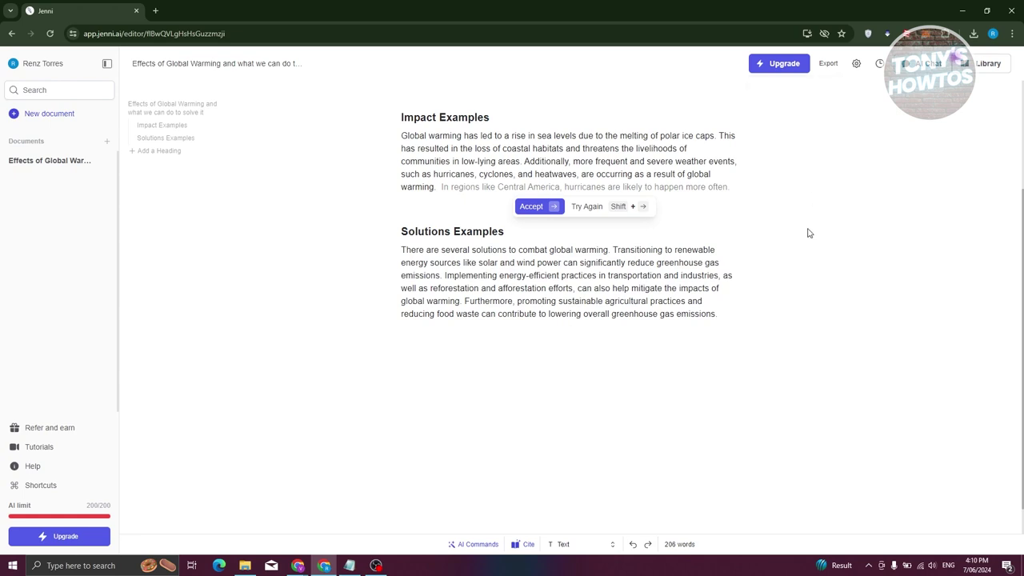